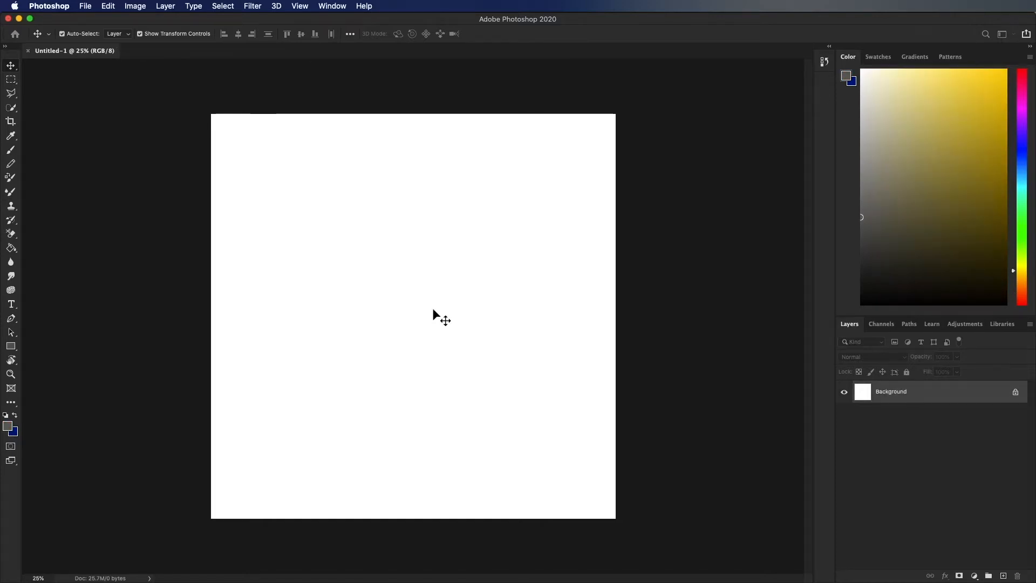
key("super+n")
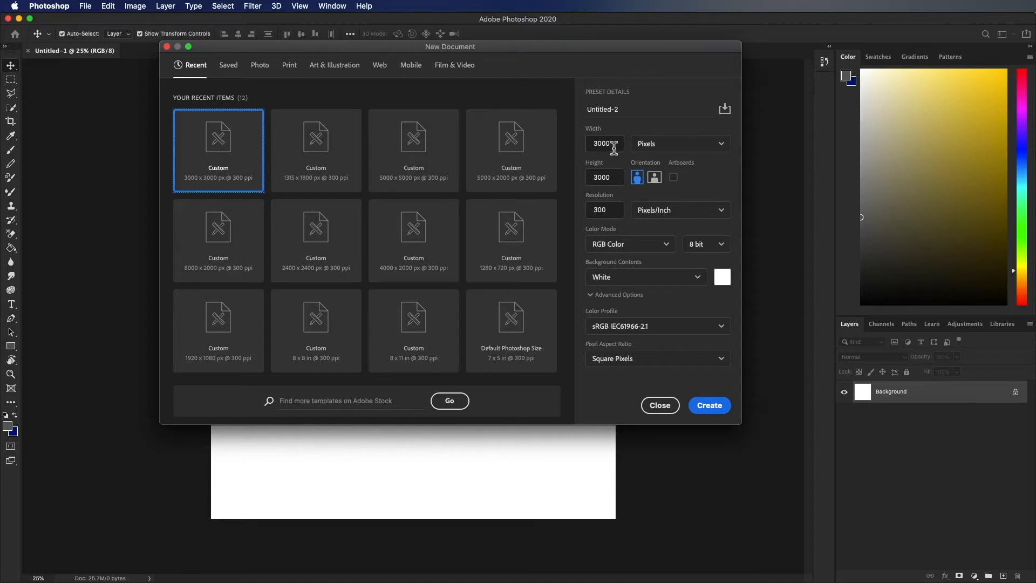
left_click(666, 147)
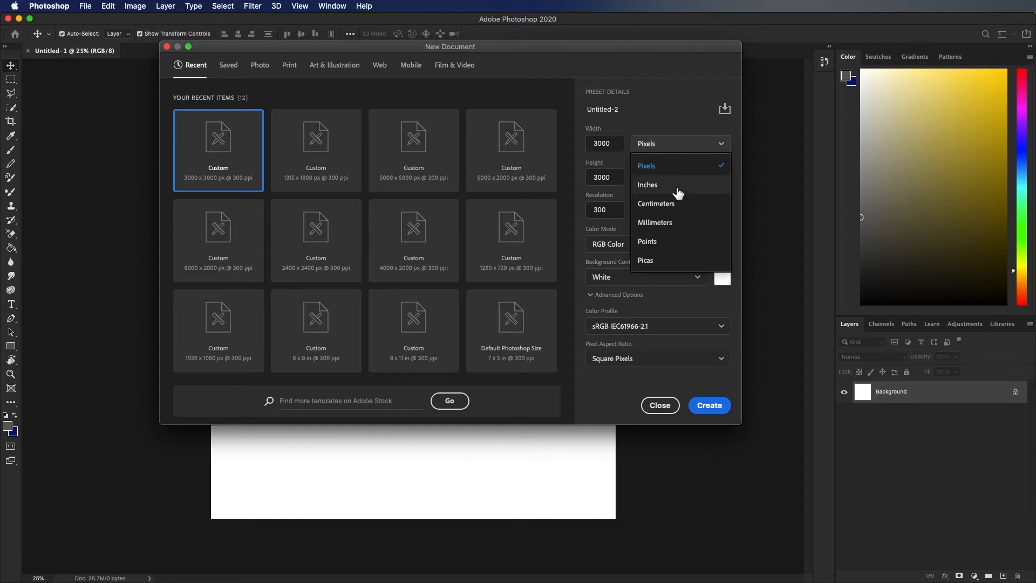
left_click(696, 106)
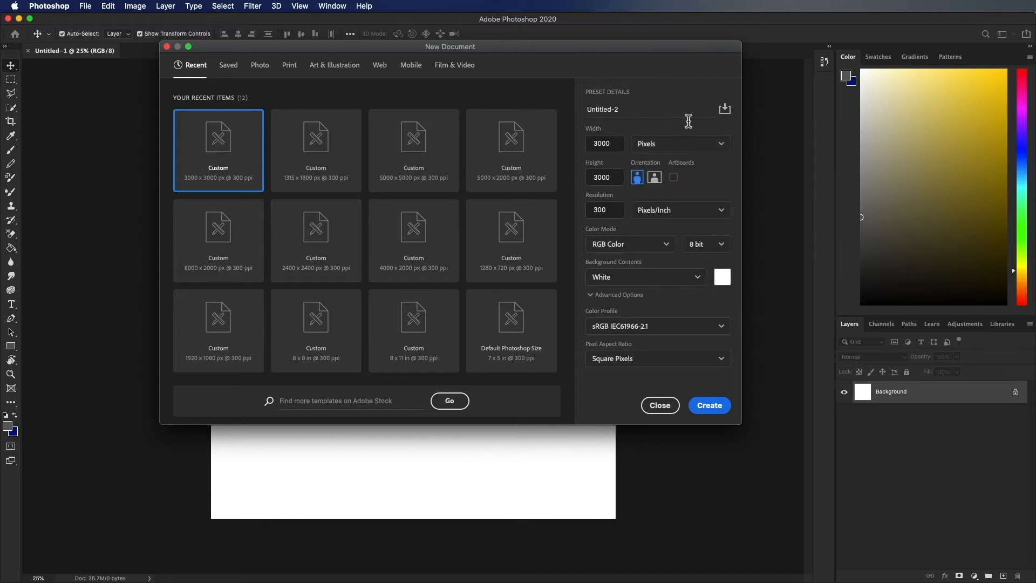
left_click(725, 110)
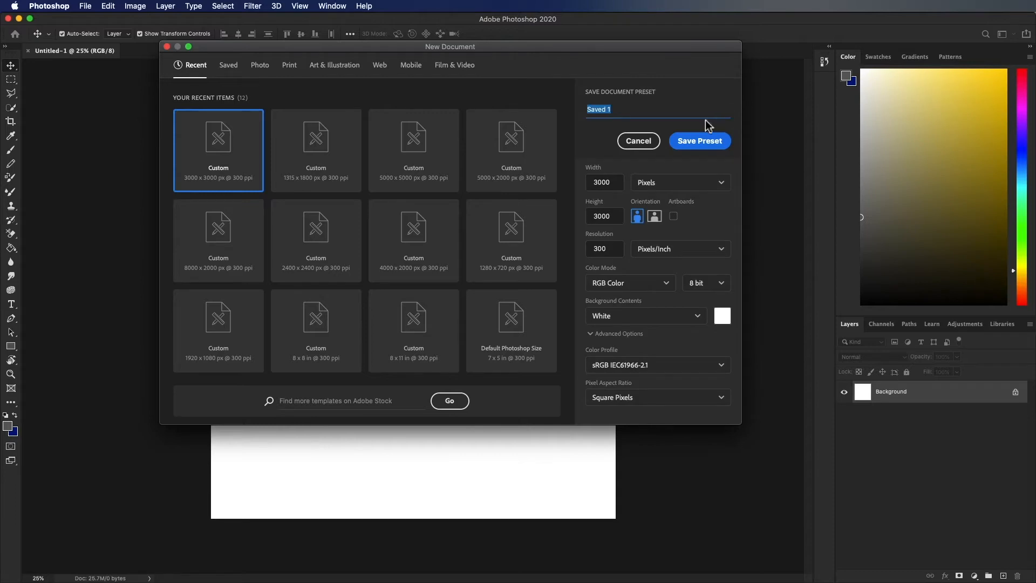
left_click(638, 141)
- Open the photo IMG_5696.jpeg from the Desktop and convert the locked Background layer into an editable layer
key("super+o")
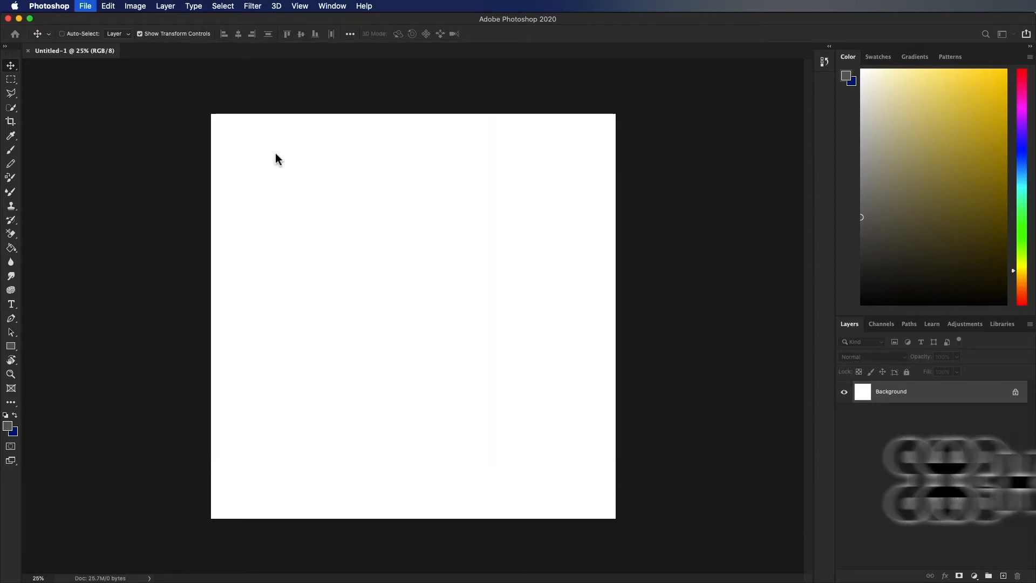
left_click(464, 153)
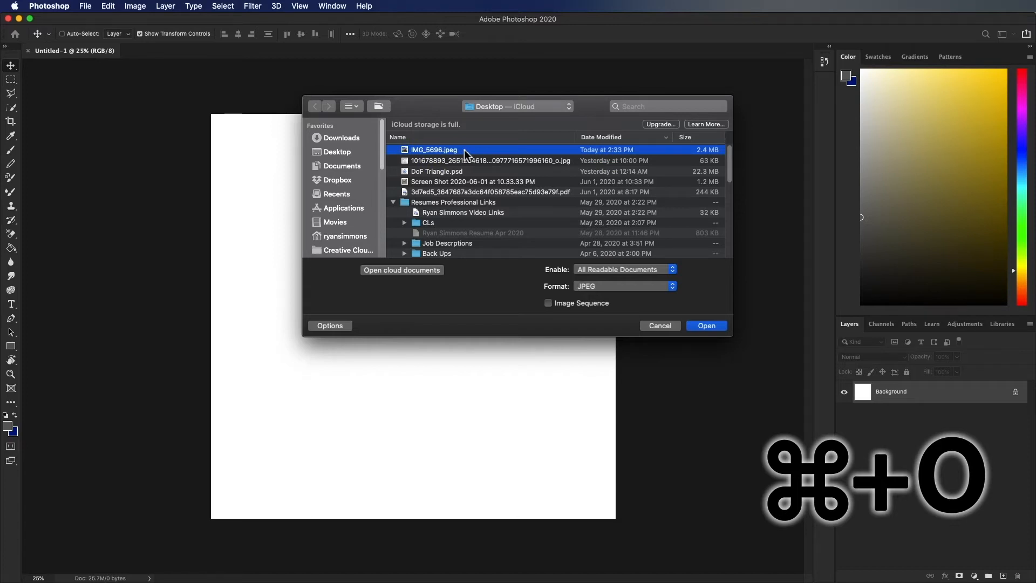
double_click(464, 153)
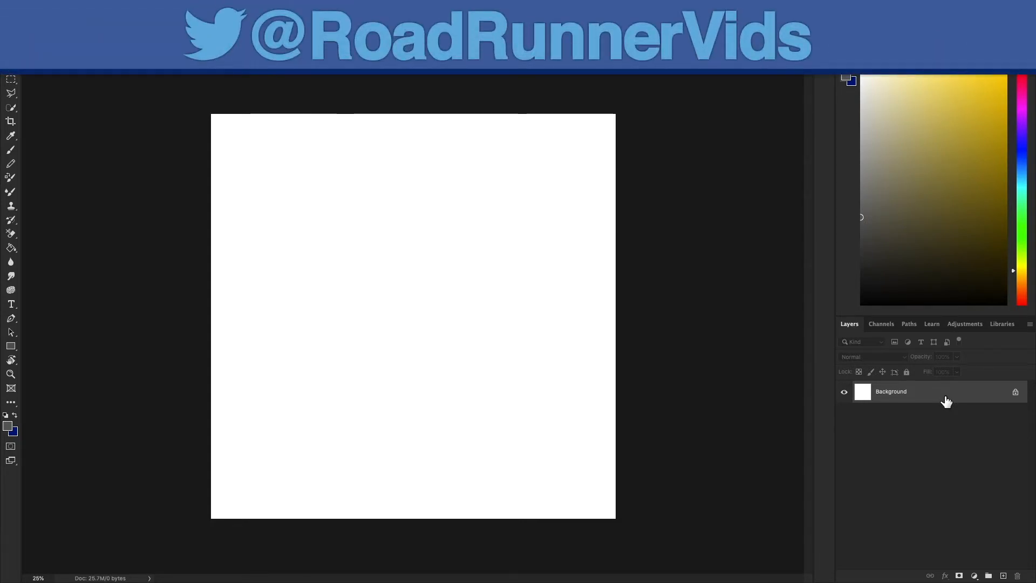
double_click(944, 396)
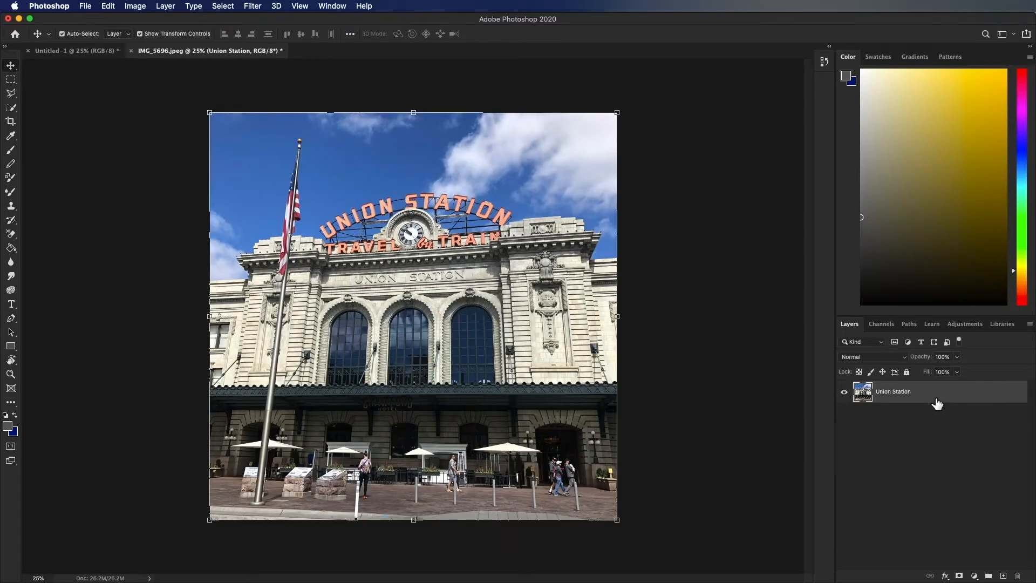
- Duplicate the Union Station layer and merge the copy back into the original
key("super+j")
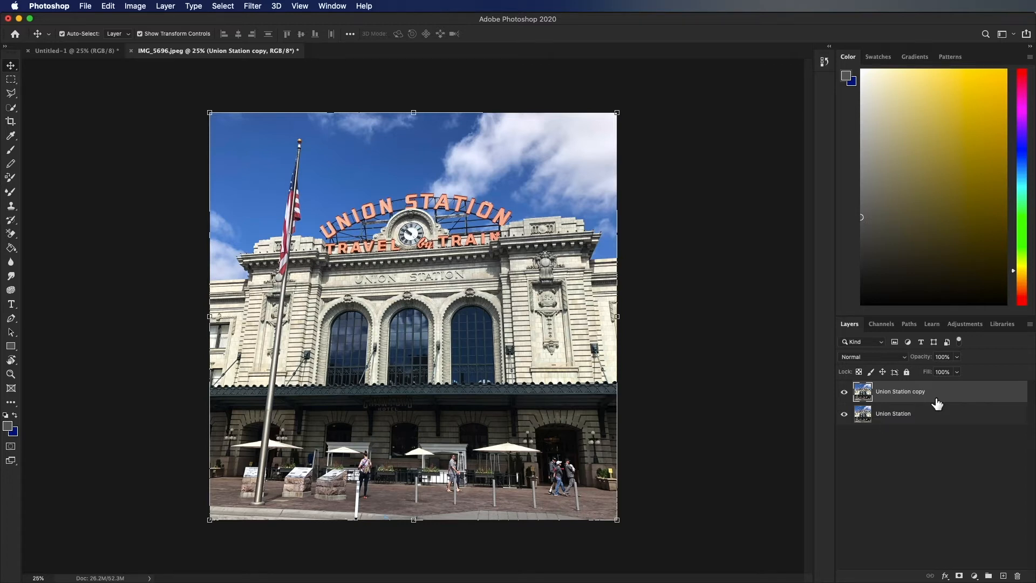
key("super+e")
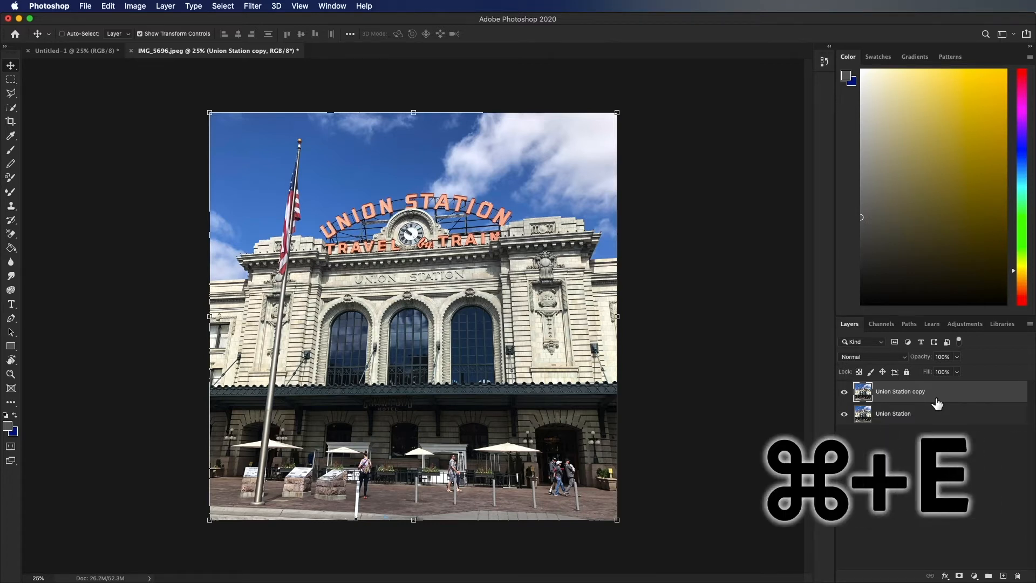
key("super+e")
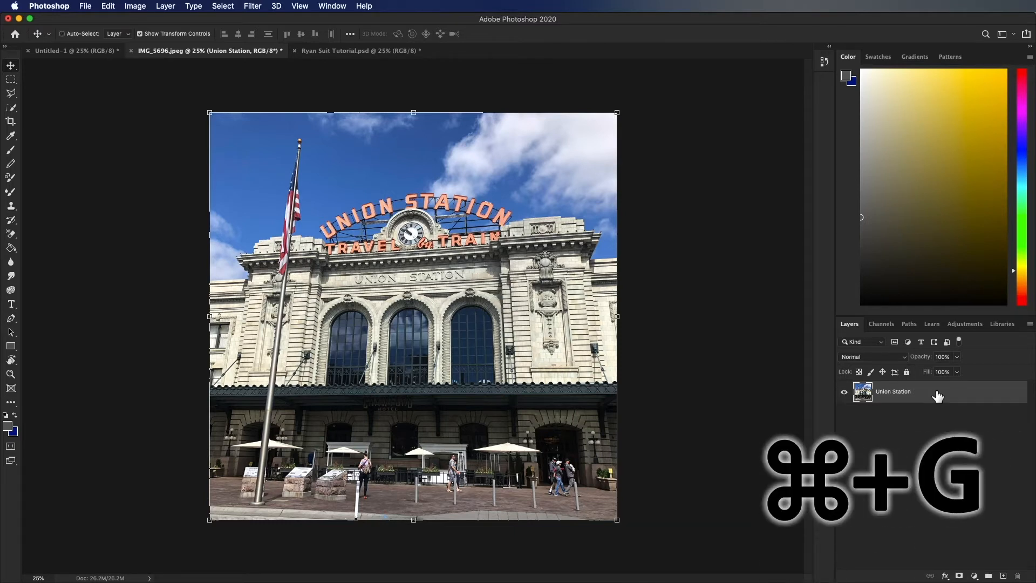
- Duplicate the Union Station layer three times and group all four layers
key("super+j")
key("super+j")
key("super+j")
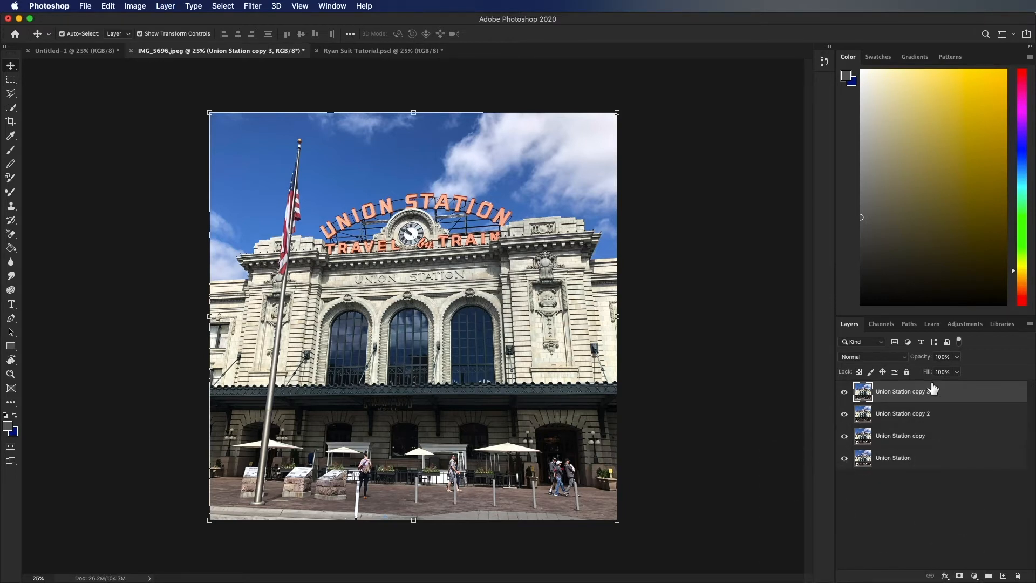
left_click(941, 467, "shift")
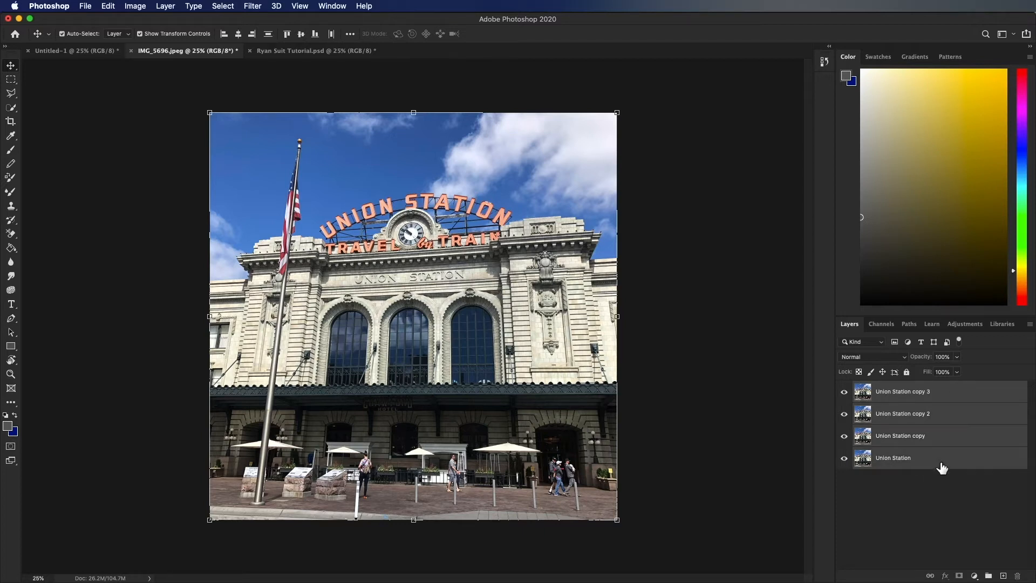
key("super+g")
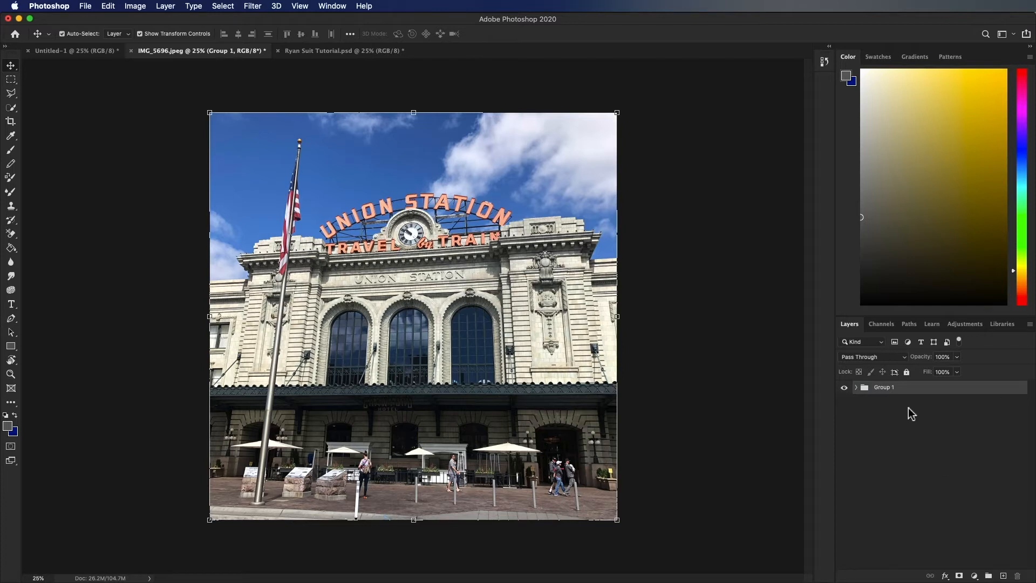
- Rename the new layer group as Union Station Denver
double_click(888, 388)
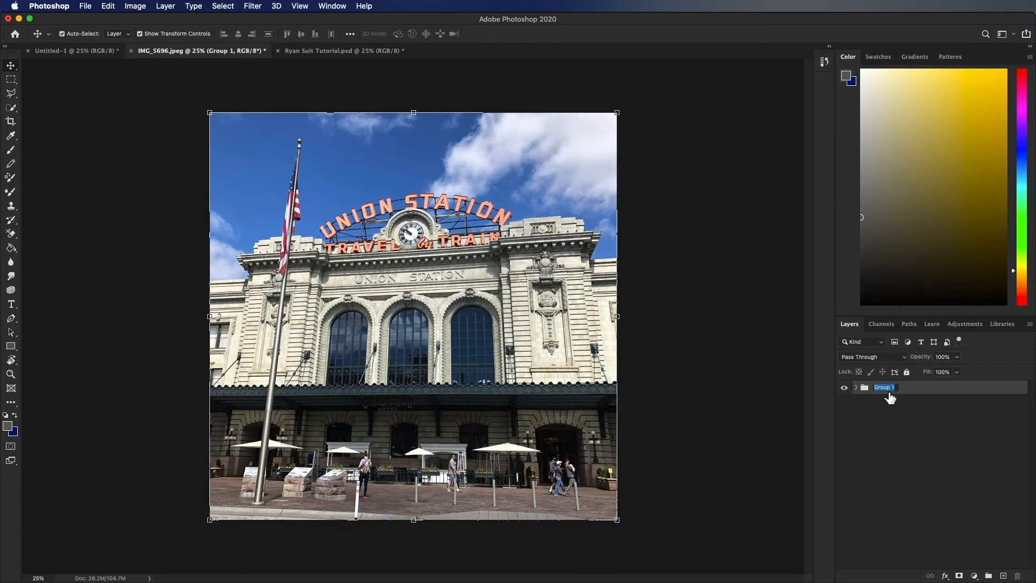
type("Union Station Denver")
key("Return")
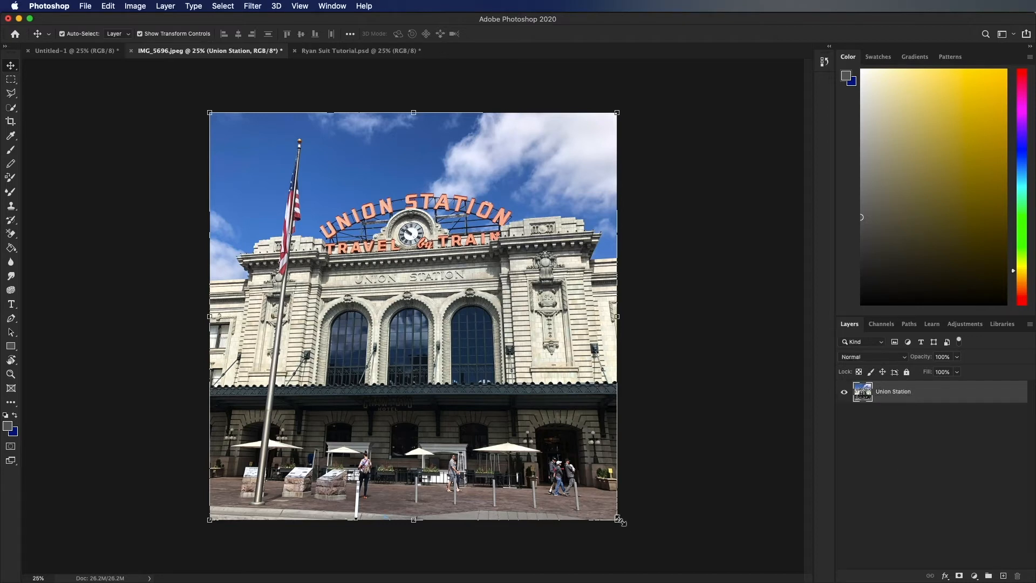
- Try scaling the Union Station layer down proportionally to about 78% and undo the resize
left_click_drag(618, 521, 528, 365)
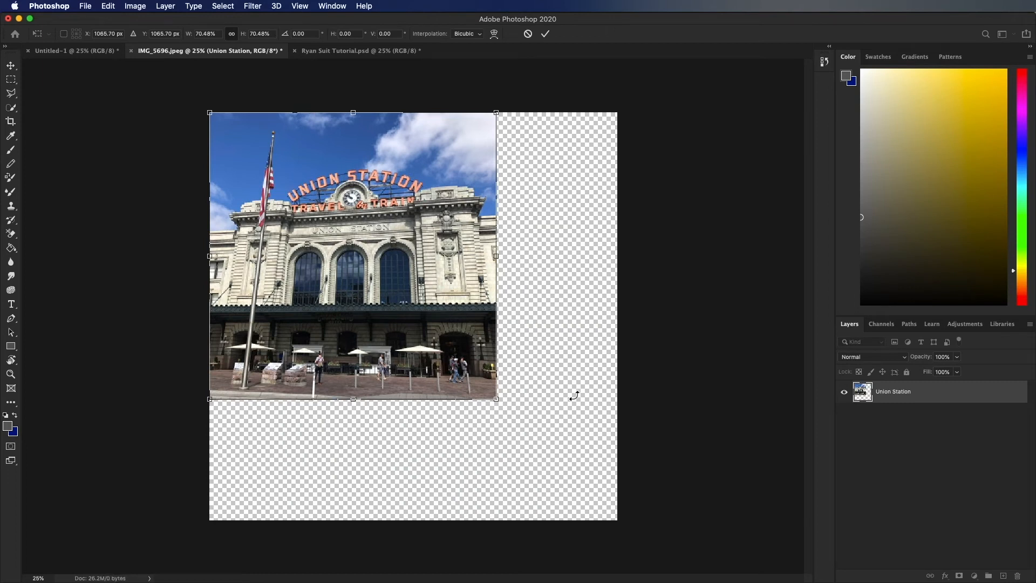
key("Escape")
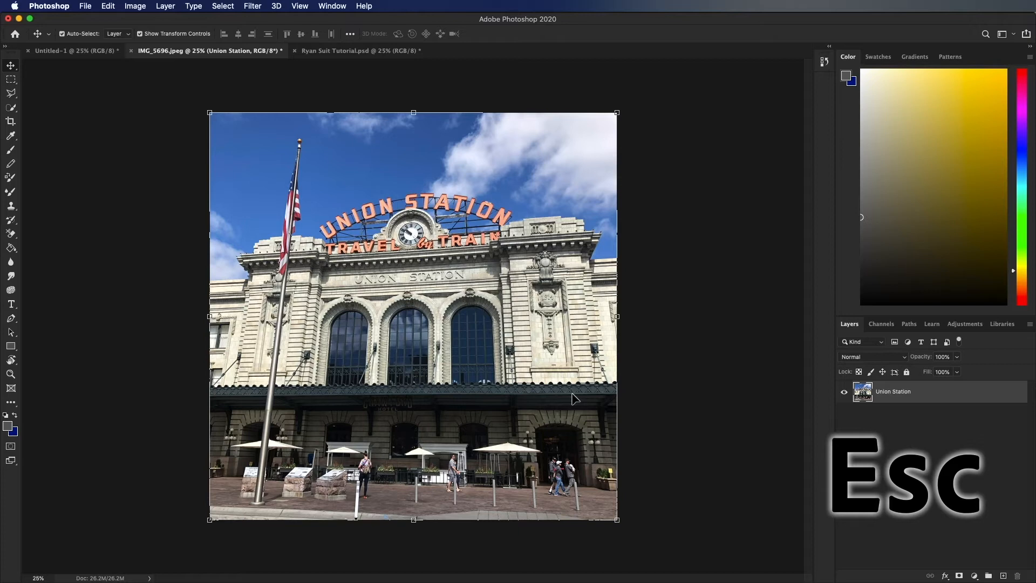
left_click_drag(618, 519, 548, 418)
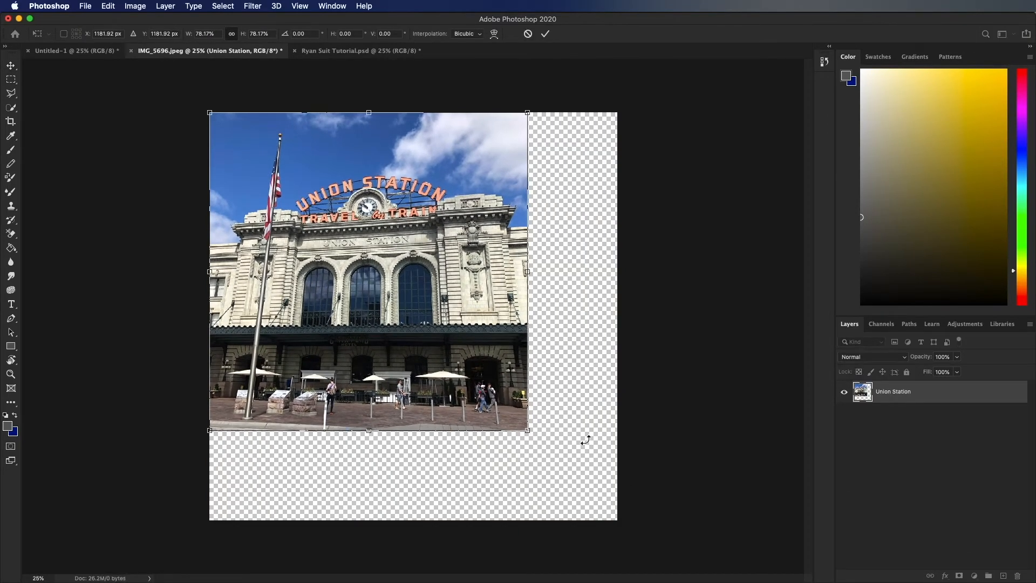
key("Return")
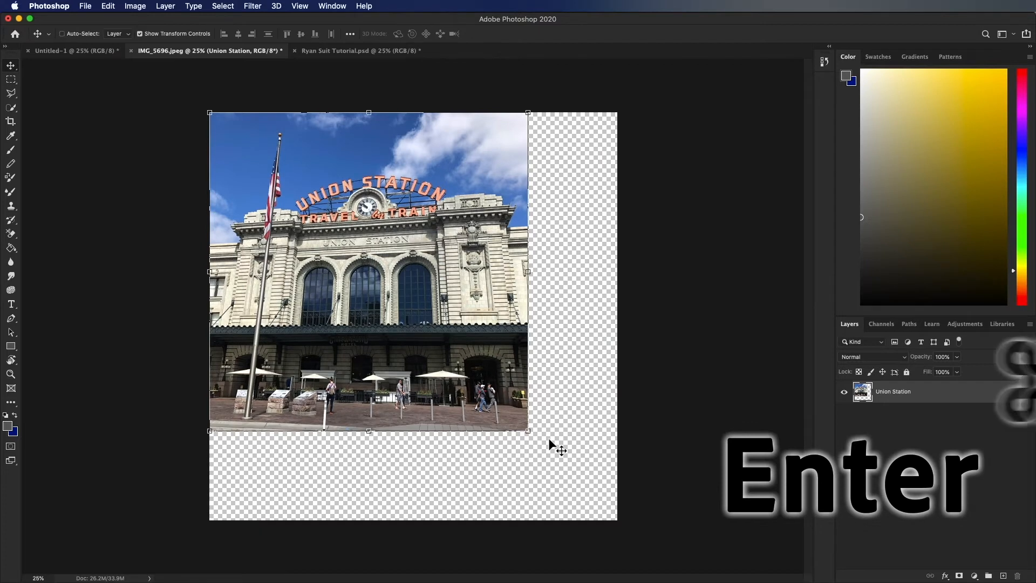
key("super+z")
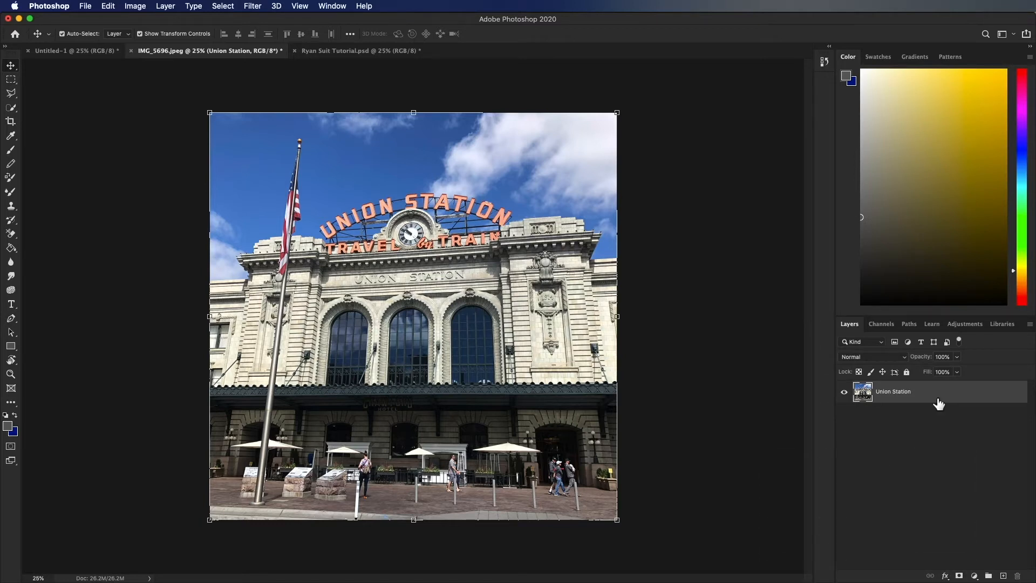
- Try a Hue/Saturation adjustment on the Union Station layer
left_click(963, 325)
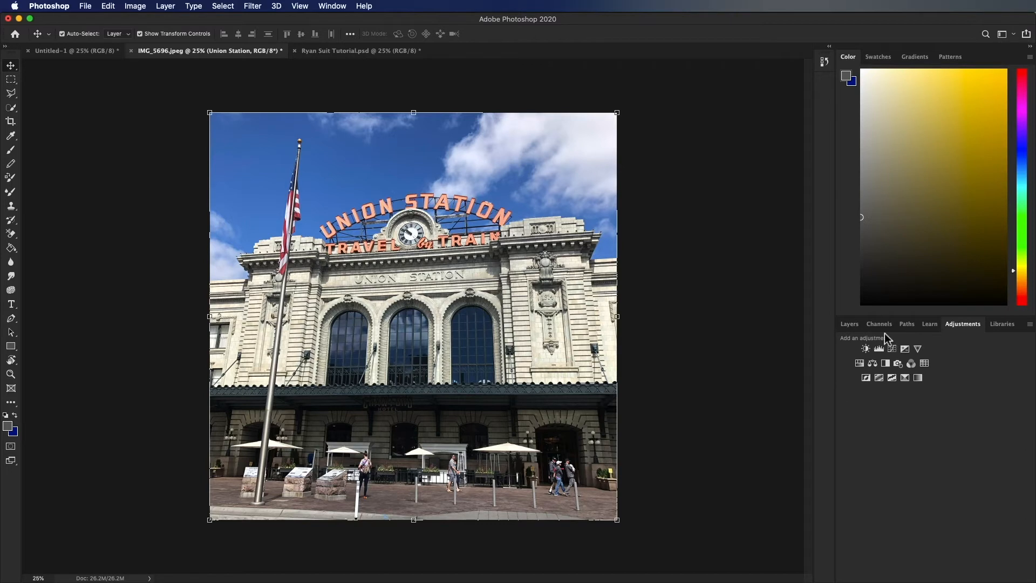
left_click(857, 328)
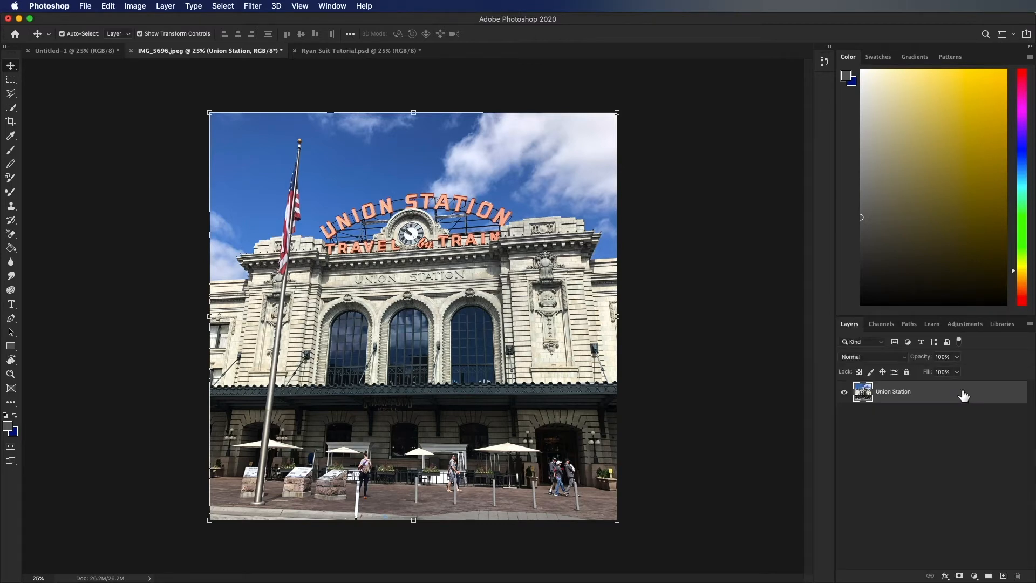
key("super+u")
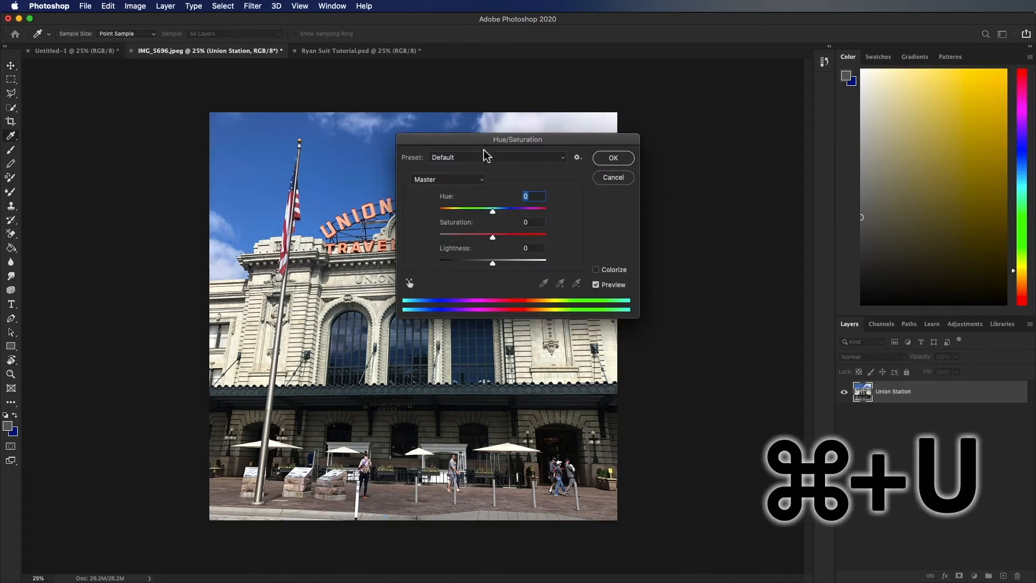
left_click_drag(492, 211, 494, 237)
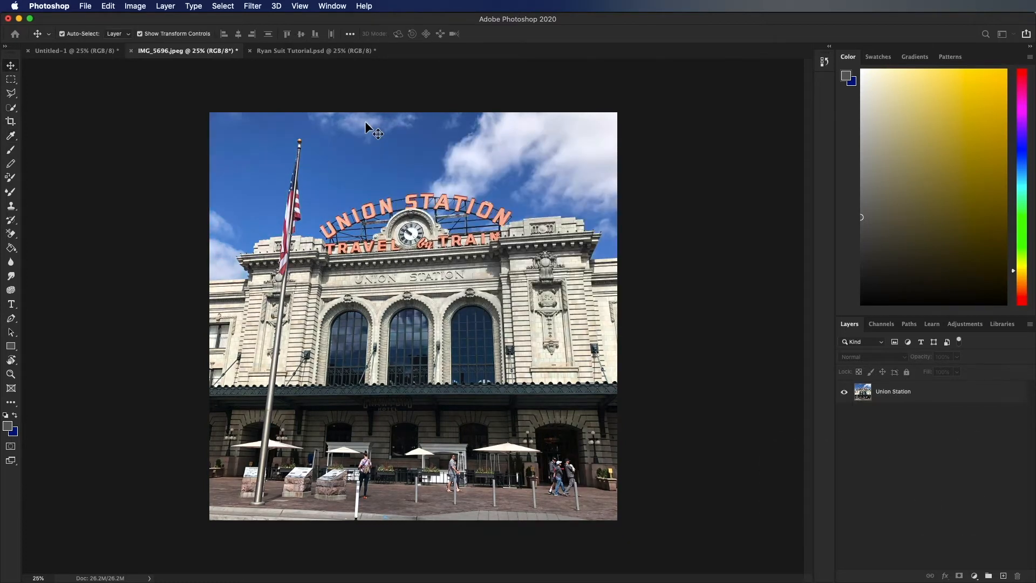
- Save the photo document on the computer in Photoshop format as Union Stationpsd.psd
key("super+s")
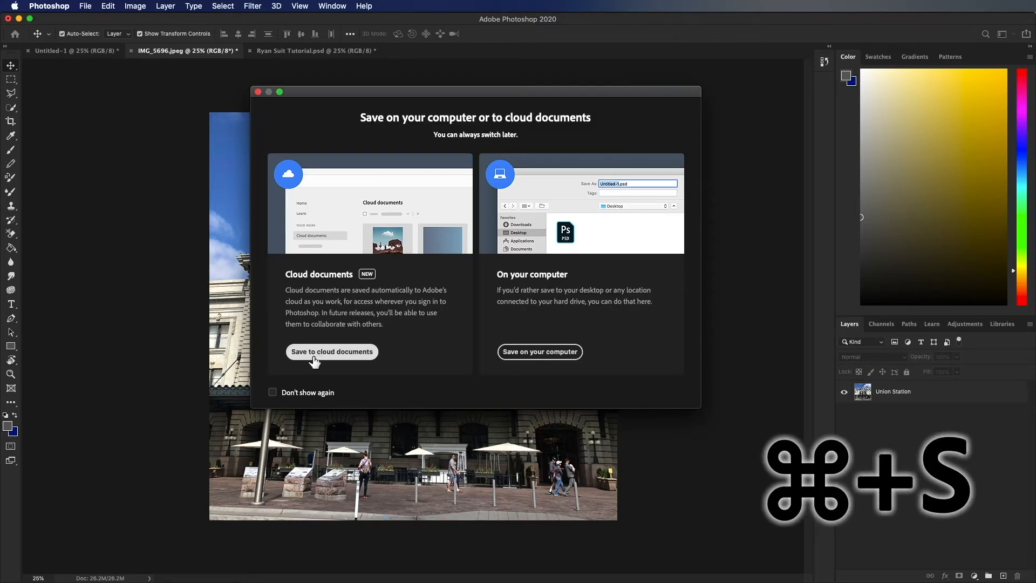
left_click(533, 351)
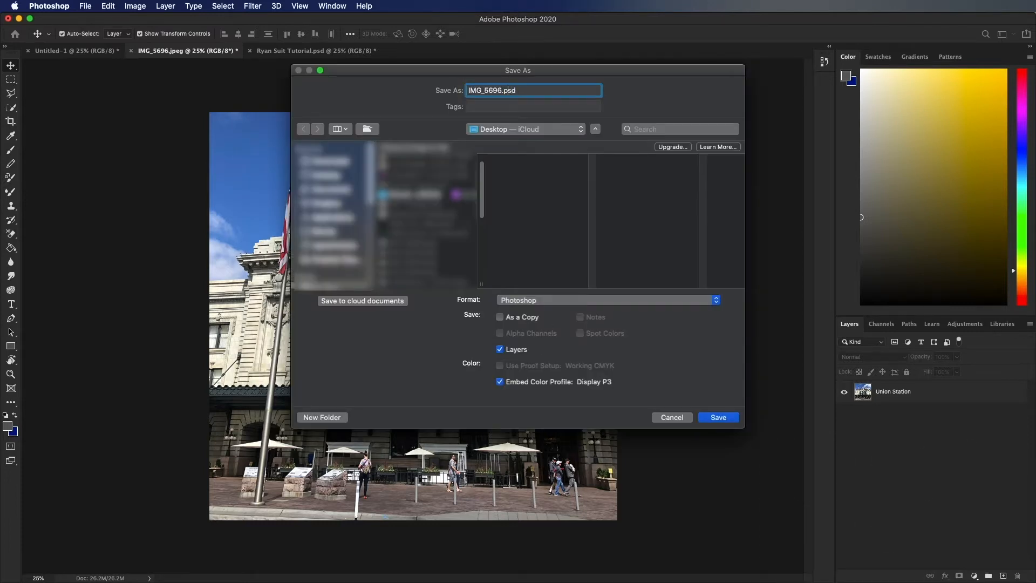
type("Union ")
type("Station")
key("Return")
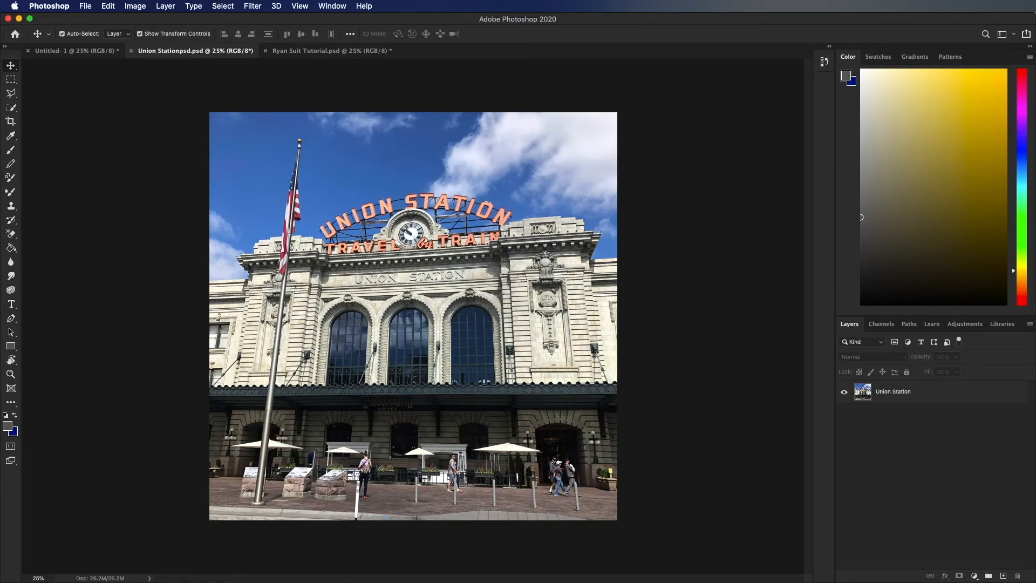
key("shift+super+s")
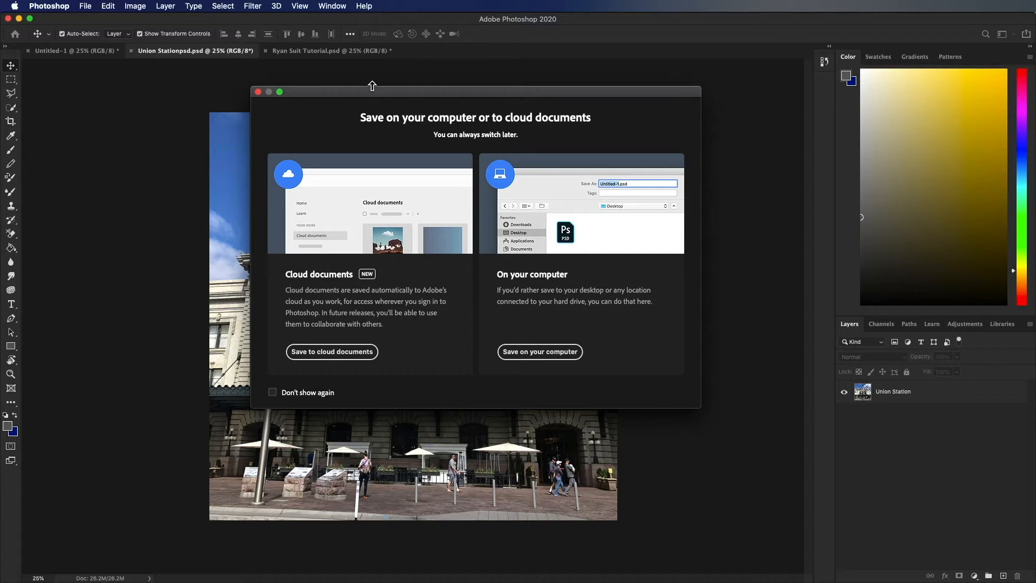
key("Escape")
- Outline a four-sided area of the sky above the sign with the Polygonal Lasso tool and deselect it
key("l")
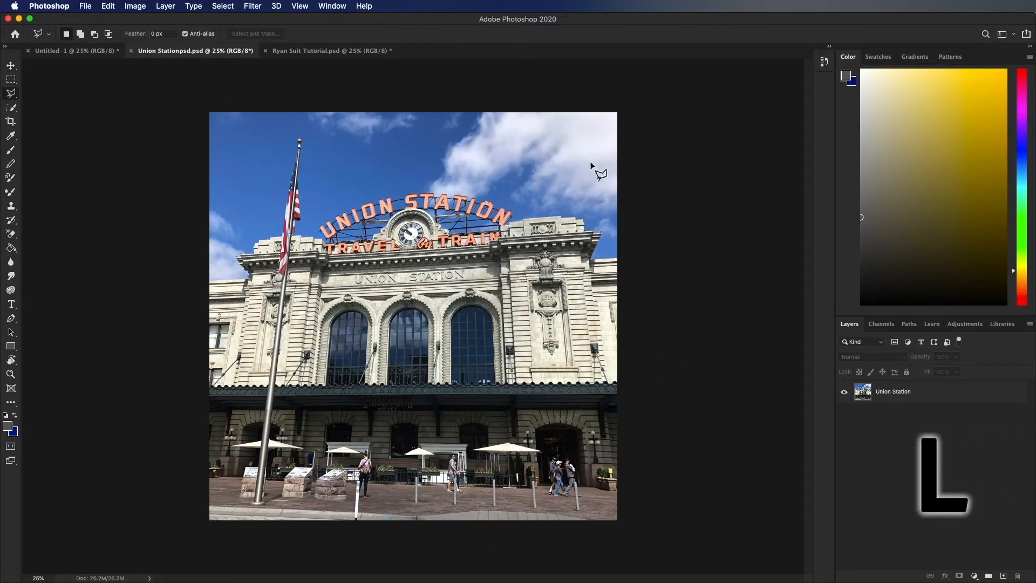
left_click(551, 144)
left_click(466, 132)
left_click(370, 159)
left_click(455, 172)
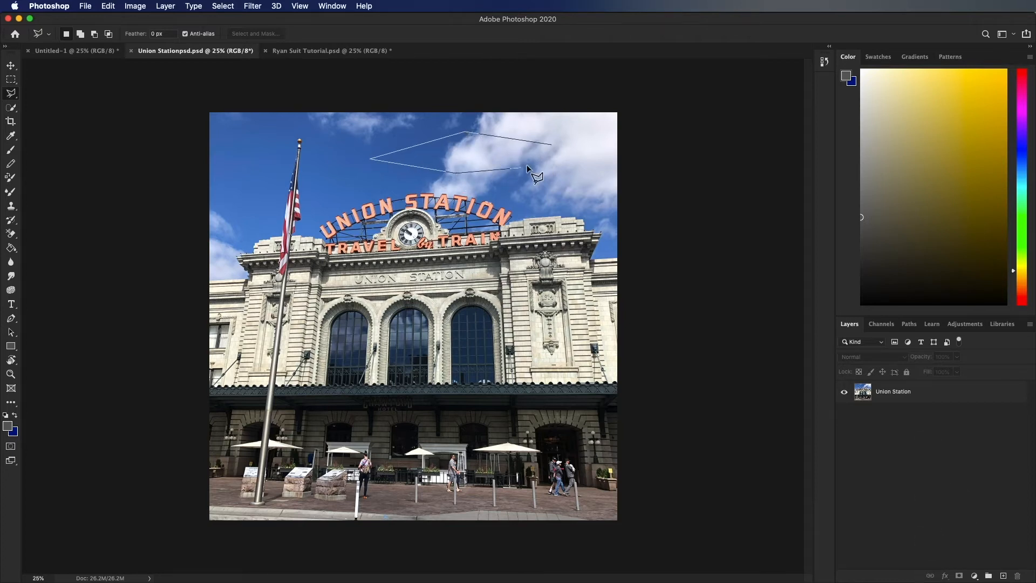
left_click(549, 145)
left_click(551, 145)
key("ctrl+d")
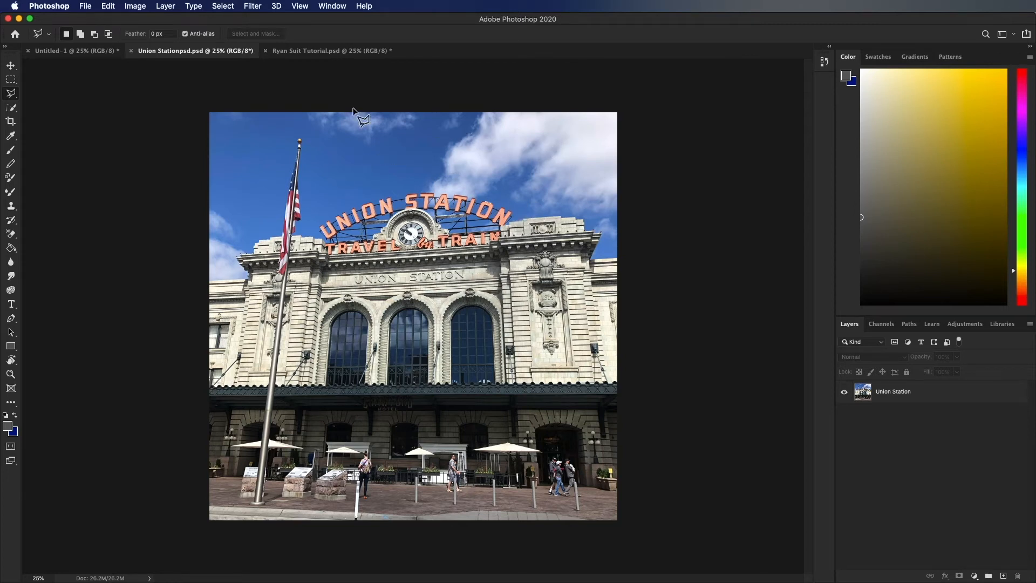
- Draw freehand selections over the sky and station sign with the regular Lasso tool and deselect them
right_click(20, 95)
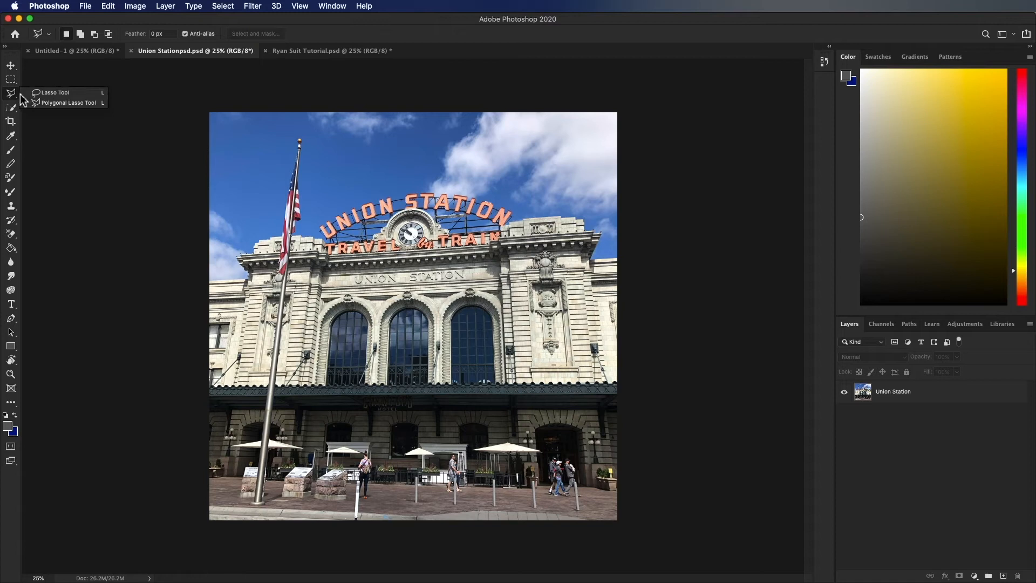
left_click(51, 93)
mouse_move(395, 135)
left_mouse_down()
mouse_move(278, 141)
mouse_move(266, 176)
mouse_move(304, 232)
mouse_move(368, 246)
mouse_move(430, 224)
mouse_move(444, 191)
mouse_move(398, 134)
left_mouse_up()
left_click(414, 215)
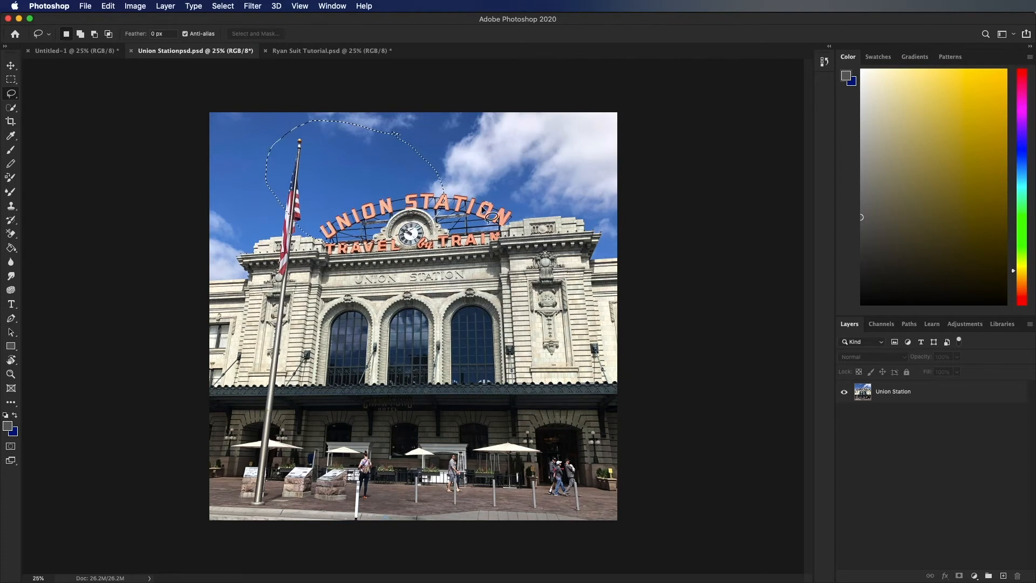
mouse_move(376, 168)
left_mouse_down()
mouse_move(468, 192)
mouse_move(506, 277)
mouse_move(541, 152)
left_mouse_up()
key("super+d")
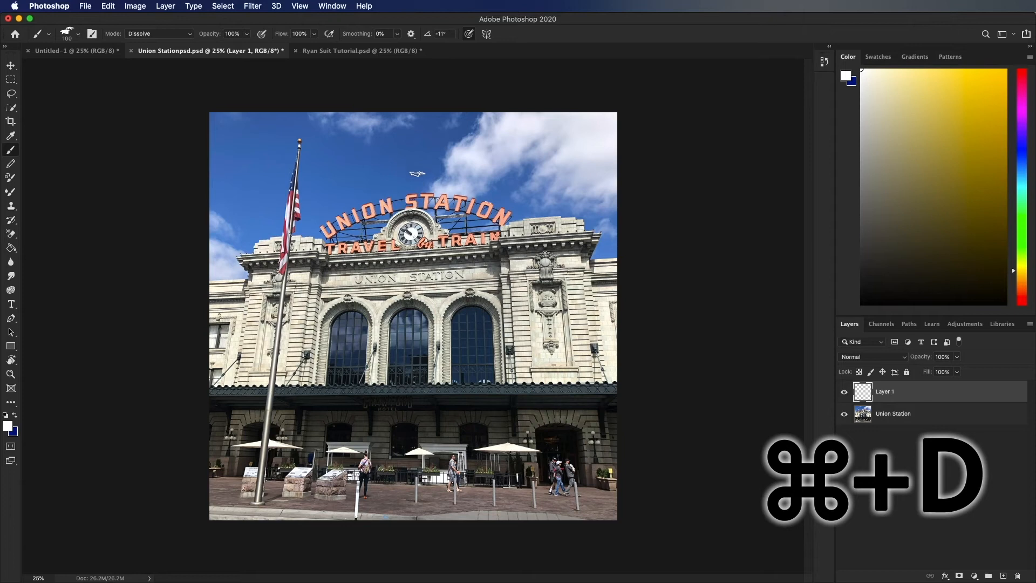
- Paint several diagonal white brush strokes on Layer 1 across the sky and the station sign
mouse_move(302, 108)
left_mouse_down()
mouse_move(381, 208)
mouse_move(313, 133)
mouse_move(389, 254)
mouse_move(323, 165)
mouse_move(410, 259)
left_mouse_up()
mouse_move(351, 120)
left_mouse_down()
mouse_move(440, 231)
mouse_move(480, 221)
left_mouse_up()
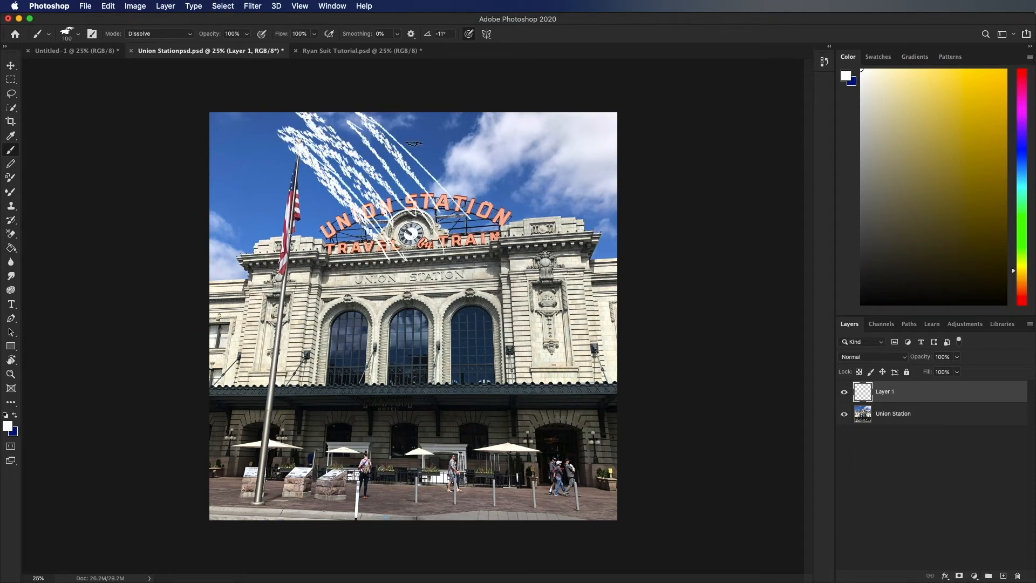
left_click_drag(383, 116, 456, 182)
- Rotate the canvas view to about 38° and paint white brush strokes across the flagpole and facade on Layer 1
key("r")
mouse_move(264, 173)
left_mouse_down()
mouse_move(308, 155)
mouse_move(451, 361)
mouse_move(419, 300)
left_mouse_up()
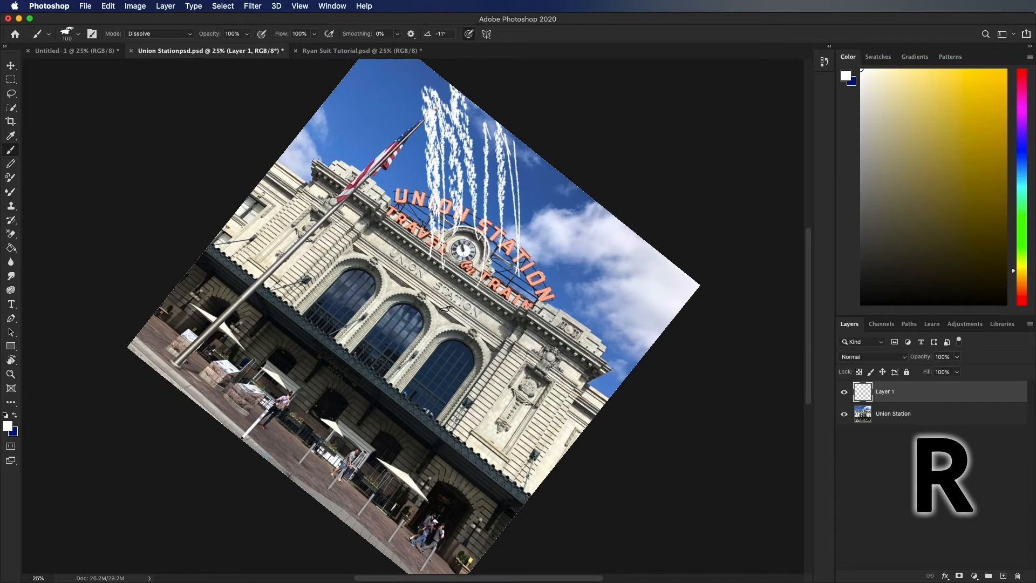
key("b")
mouse_move(446, 308)
left_mouse_down()
mouse_move(389, 259)
mouse_move(446, 323)
mouse_move(330, 198)
mouse_move(446, 306)
mouse_move(314, 142)
left_mouse_up()
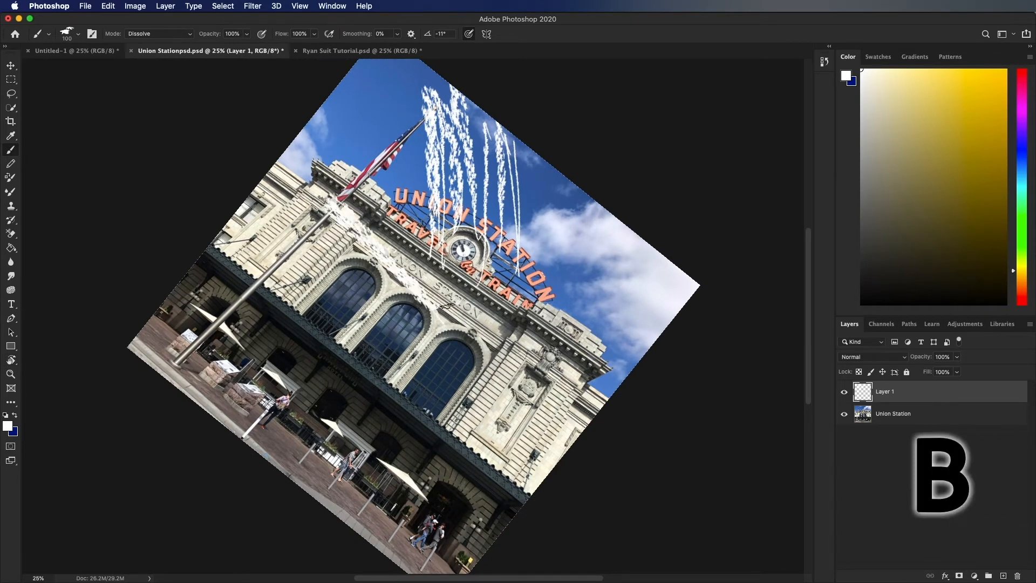
left_click_drag(438, 267, 313, 135)
left_click_drag(449, 285, 332, 134)
left_click_drag(443, 258, 352, 159)
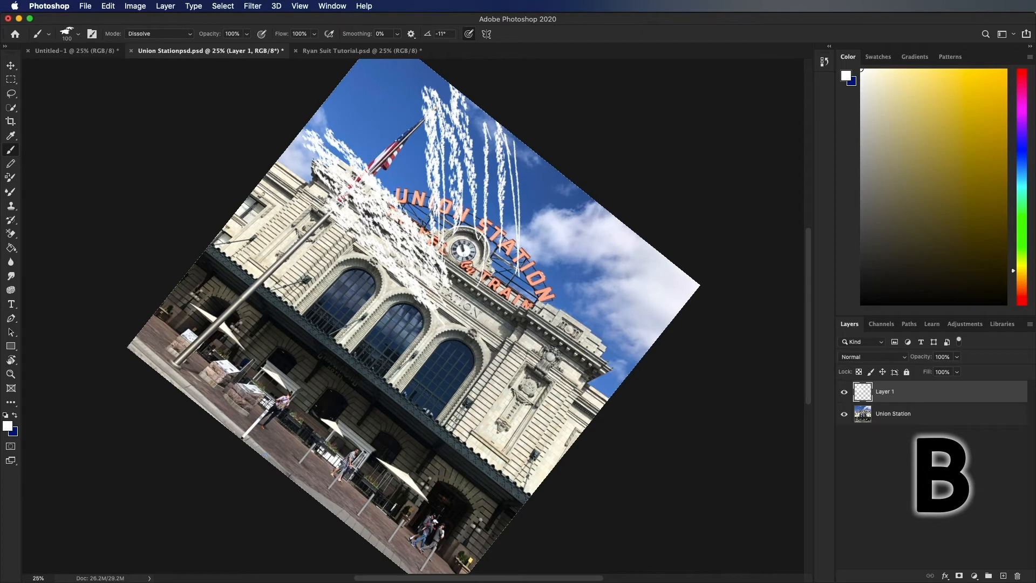
- Turn the canvas view with the Rotate View tool and set the rotation angle to 15°
key("r")
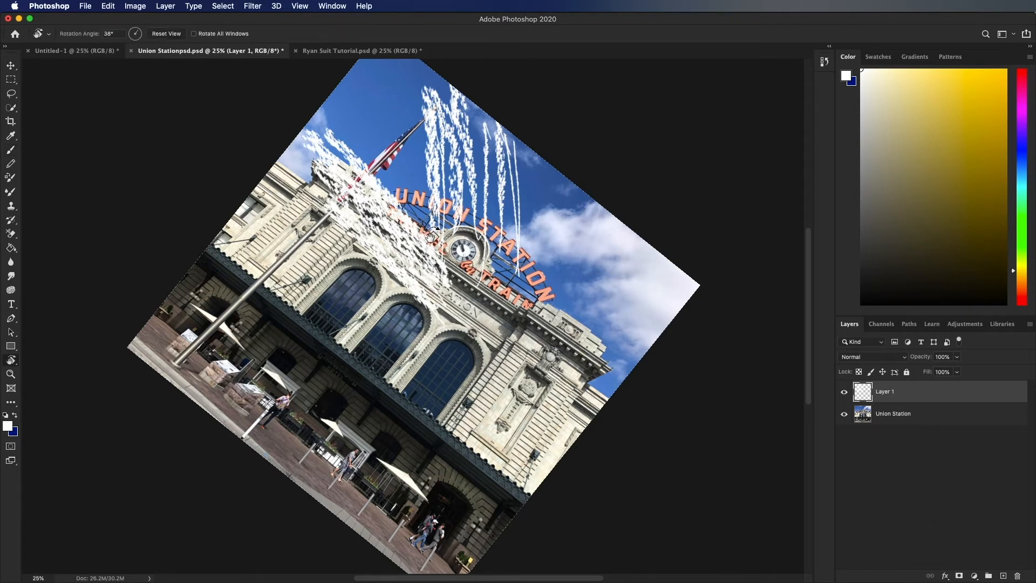
left_click_drag(415, 190, 285, 174)
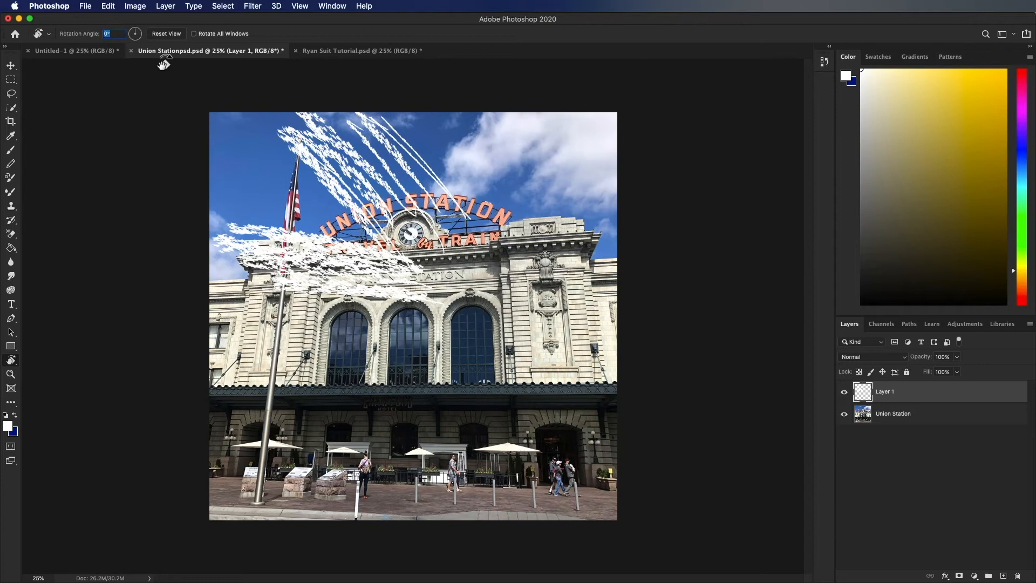
type("15")
key("Return")
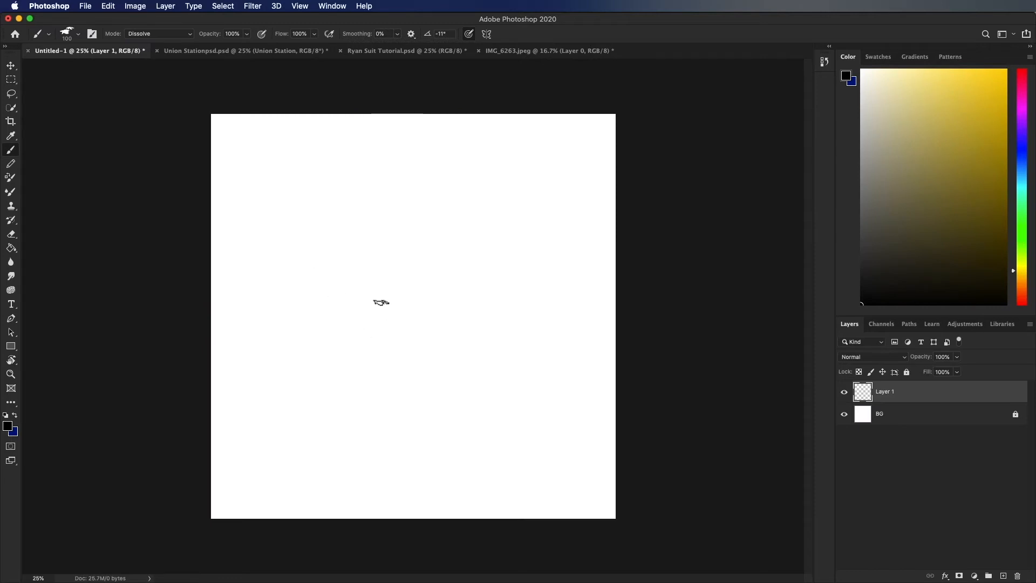
- Paint a long curved black stroke on Layer 1 of Untitled-1 and choose the Hard Round brush preset
mouse_move(497, 413)
left_mouse_down()
mouse_move(391, 196)
mouse_move(335, 159)
left_mouse_up()
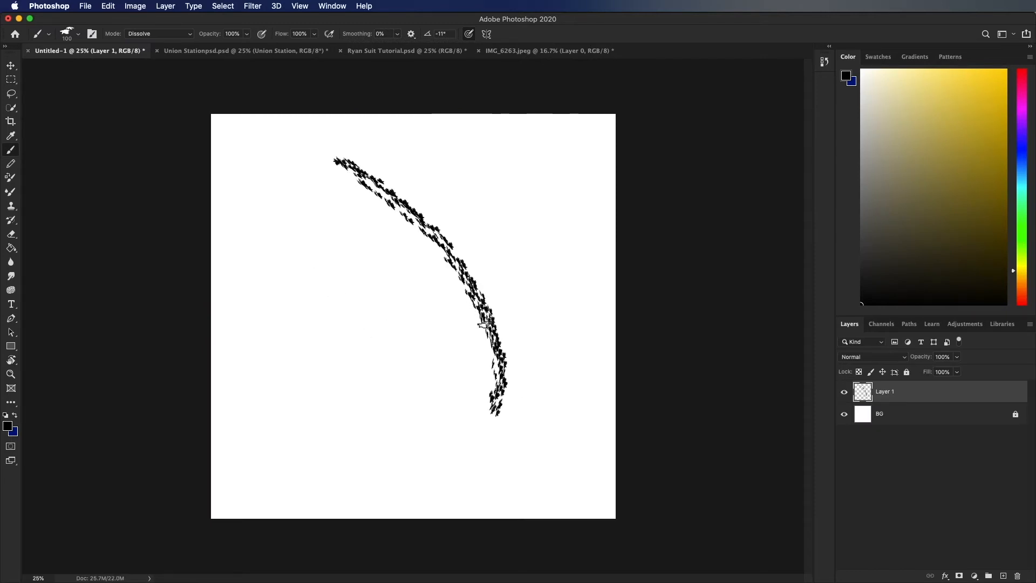
right_click(468, 270)
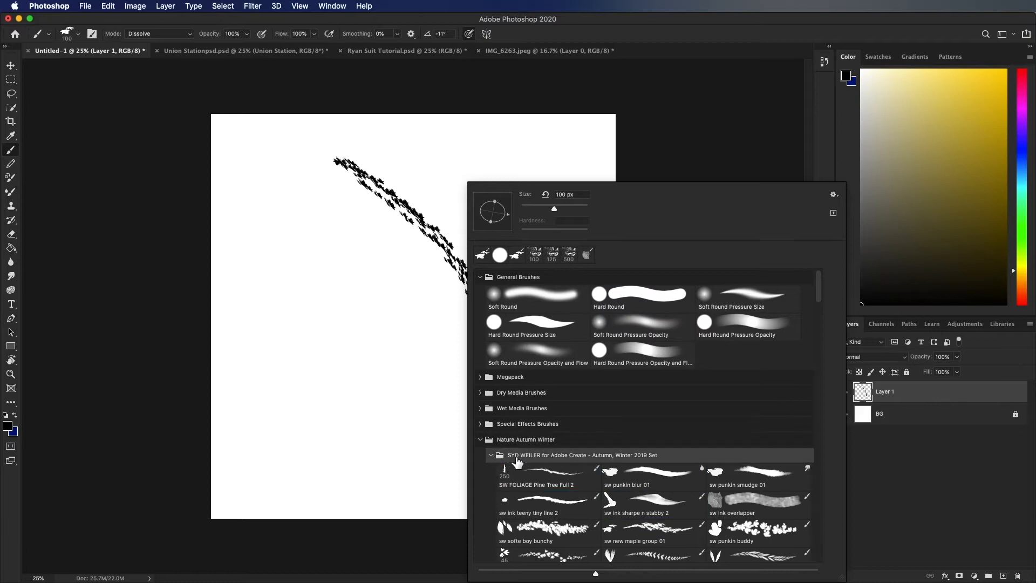
left_click(611, 294)
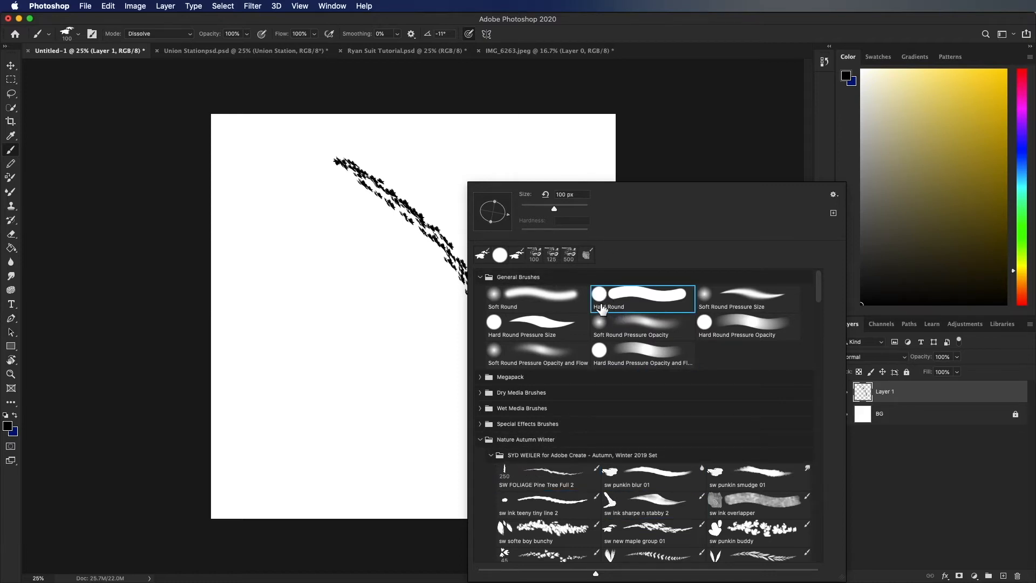
left_click(344, 273)
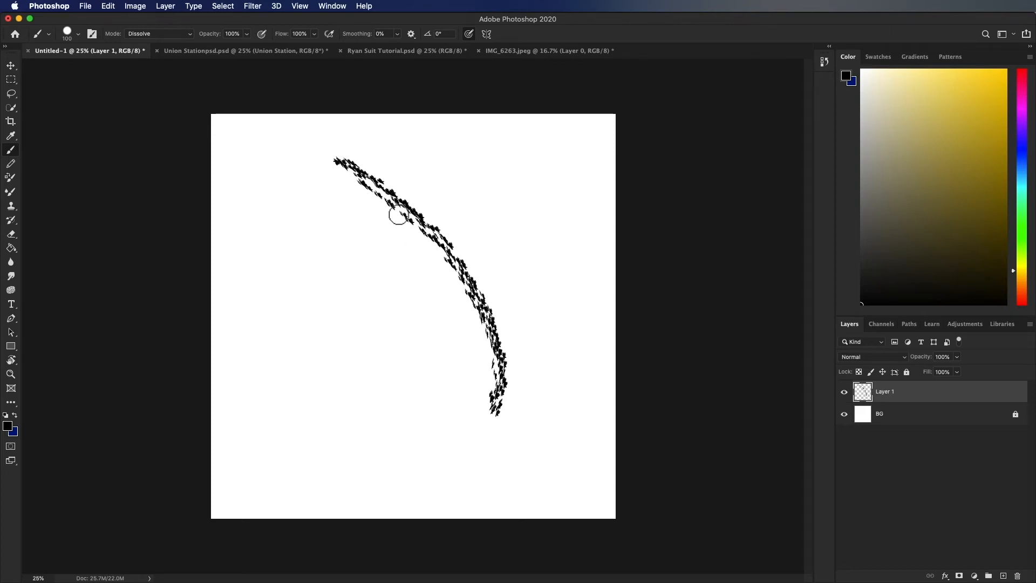
- Erase the upper end of the textured curve and paint a looping solid black brush stroke beside it
key("e")
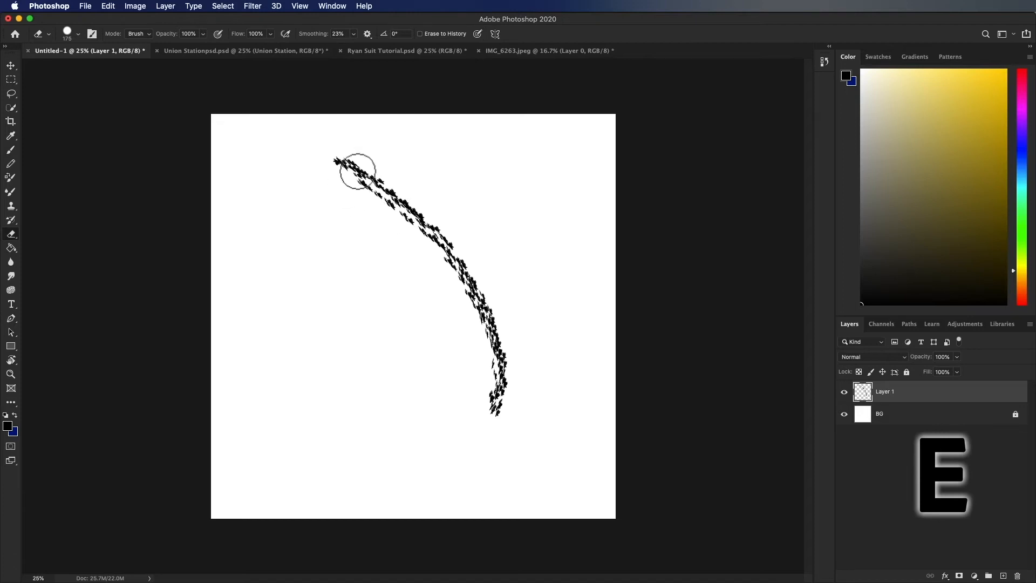
mouse_move(358, 171)
left_mouse_down()
mouse_move(332, 155)
mouse_move(380, 169)
mouse_move(341, 153)
mouse_move(329, 162)
mouse_move(384, 183)
left_mouse_up()
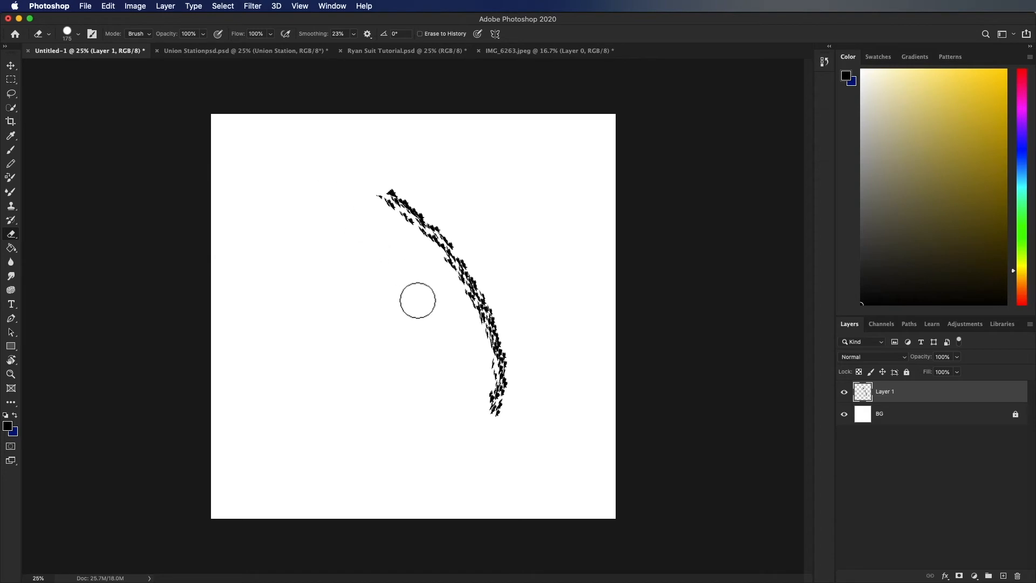
key("b")
mouse_move(412, 328)
left_mouse_down()
mouse_move(391, 256)
mouse_move(351, 283)
left_mouse_up()
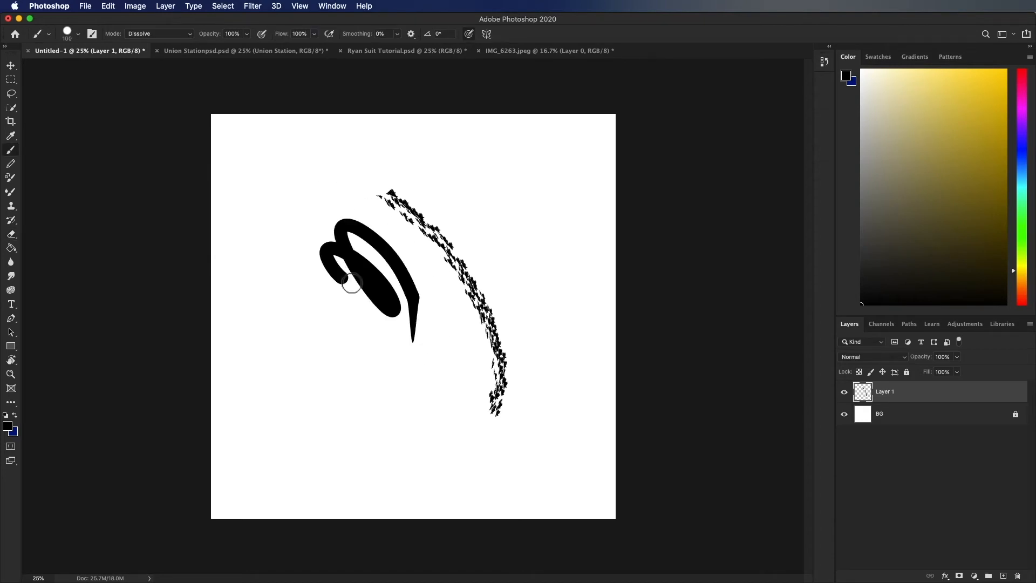
- Set the brush size to 33 px
left_click(79, 34)
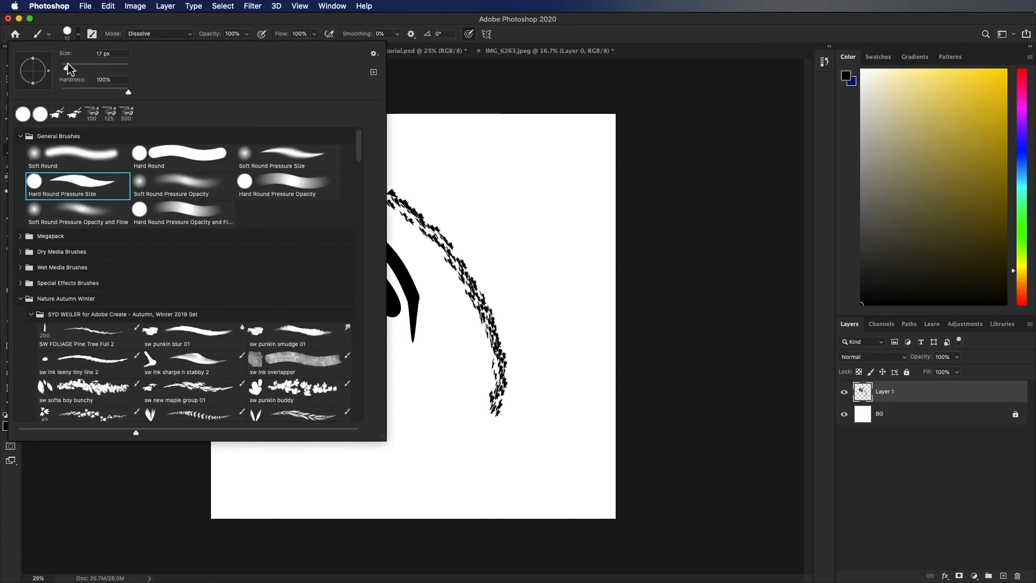
left_click_drag(68, 64, 71, 64)
left_click(439, 219)
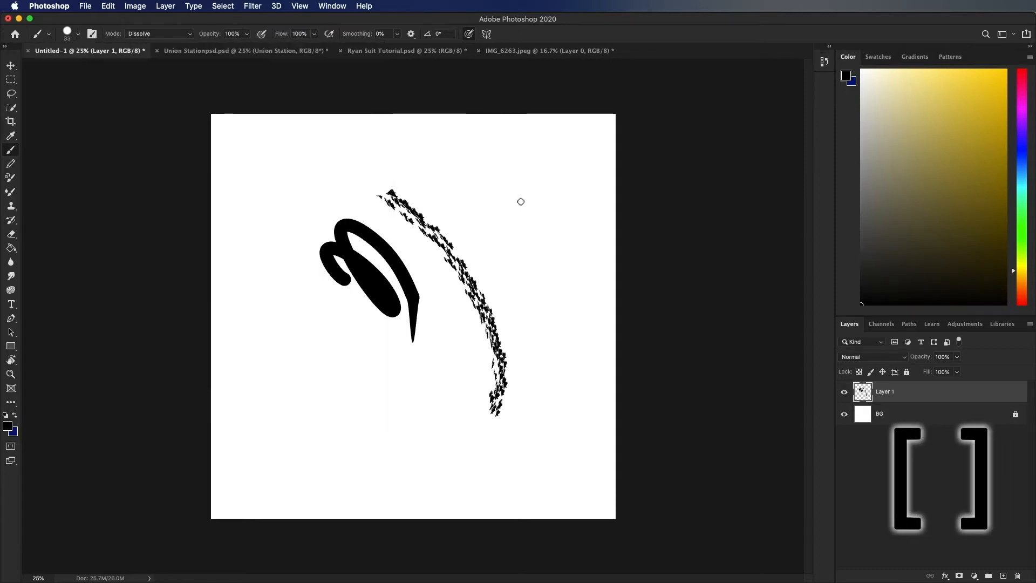
- Shrink the brush, enlarge it to 700 px, and paint a broad black area over the upper part of the canvas
key("bracketleft")
key("bracketleft")
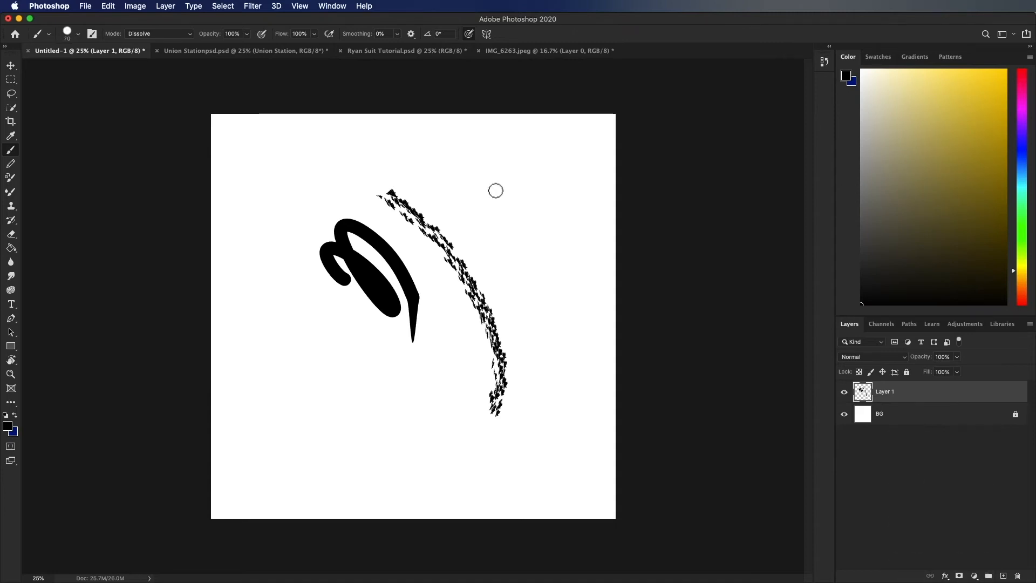
key("bracketright")
key("bracketright")
key("bracketright")
key("bracketright")
key("bracketright")
key("bracketright")
key("bracketright")
key("bracketright")
key("bracketright")
key("bracketright")
key("bracketright")
key("bracketright")
key("bracketright")
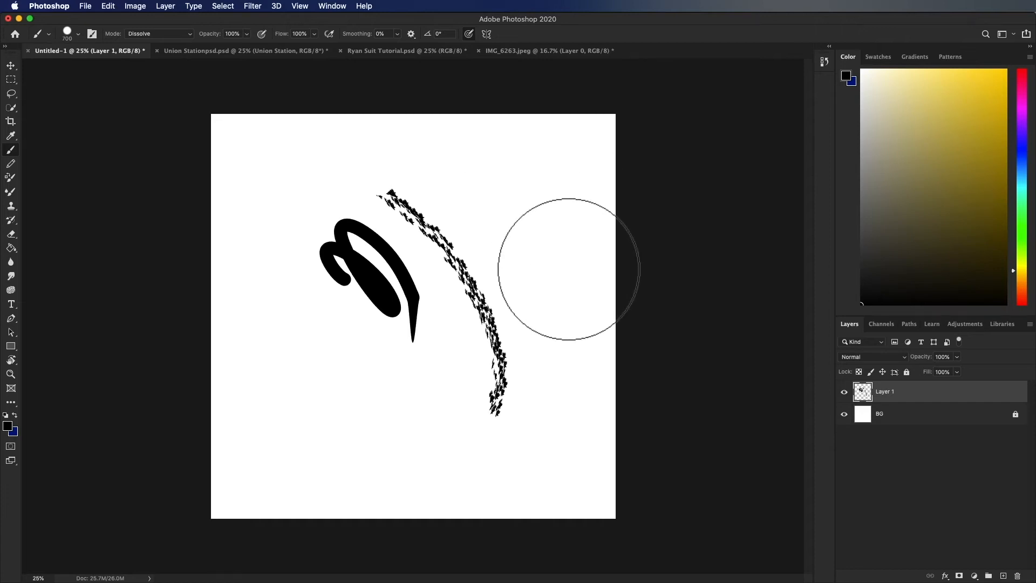
mouse_move(568, 270)
left_mouse_down()
mouse_move(486, 185)
mouse_move(428, 239)
left_mouse_up()
- Enlarge the Eraser to 900 px and erase across the broad black area on Layer 1
key("e")
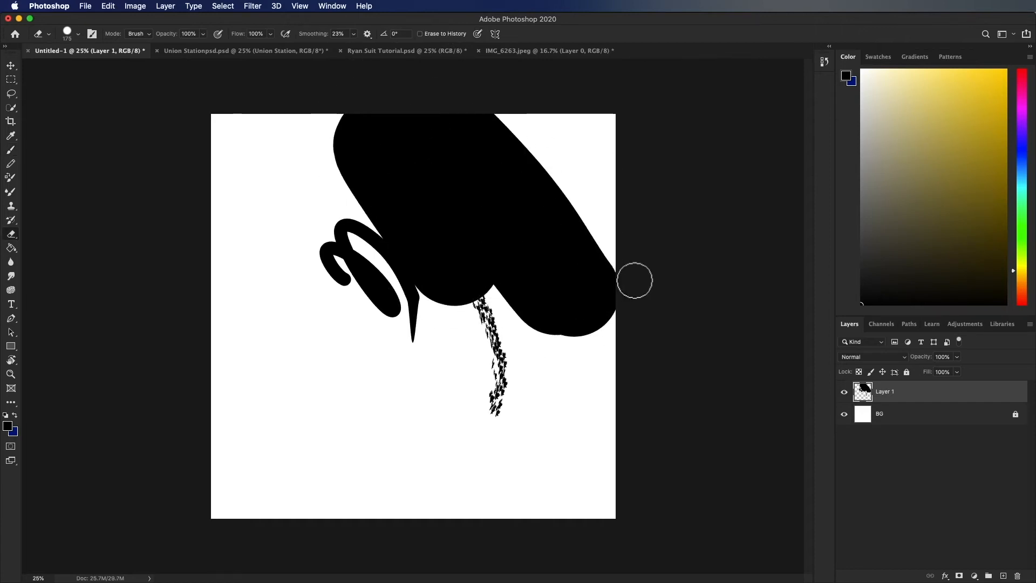
key("bracketright")
key("bracketright")
key("bracketright")
key("bracketright")
key("bracketright")
key("bracketright")
key("bracketright")
key("bracketright")
key("bracketright")
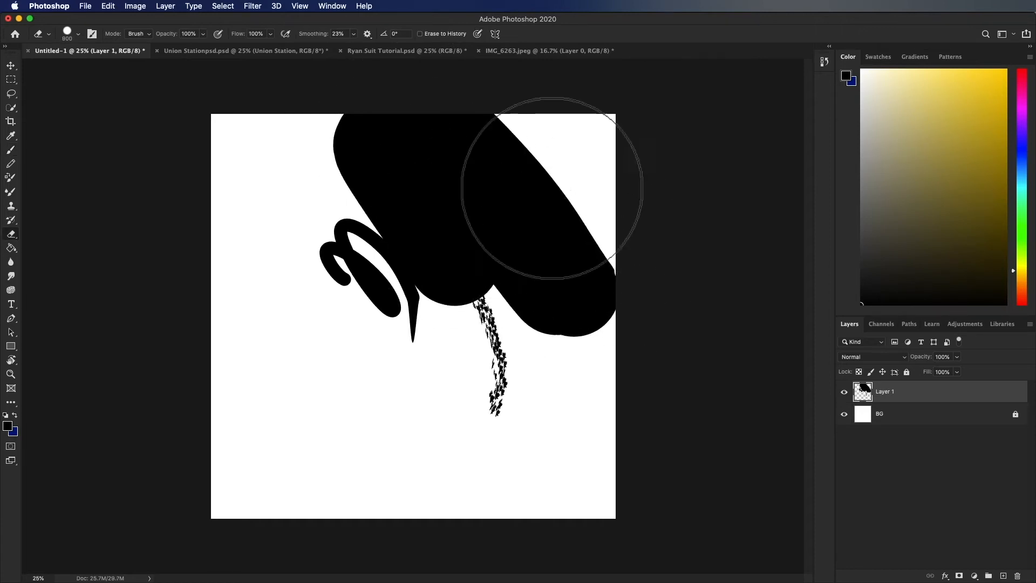
mouse_move(551, 188)
left_mouse_down()
mouse_move(595, 265)
mouse_move(398, 103)
mouse_move(410, 142)
mouse_move(527, 302)
mouse_move(543, 373)
mouse_move(518, 369)
mouse_move(406, 263)
mouse_move(313, 212)
left_mouse_up()
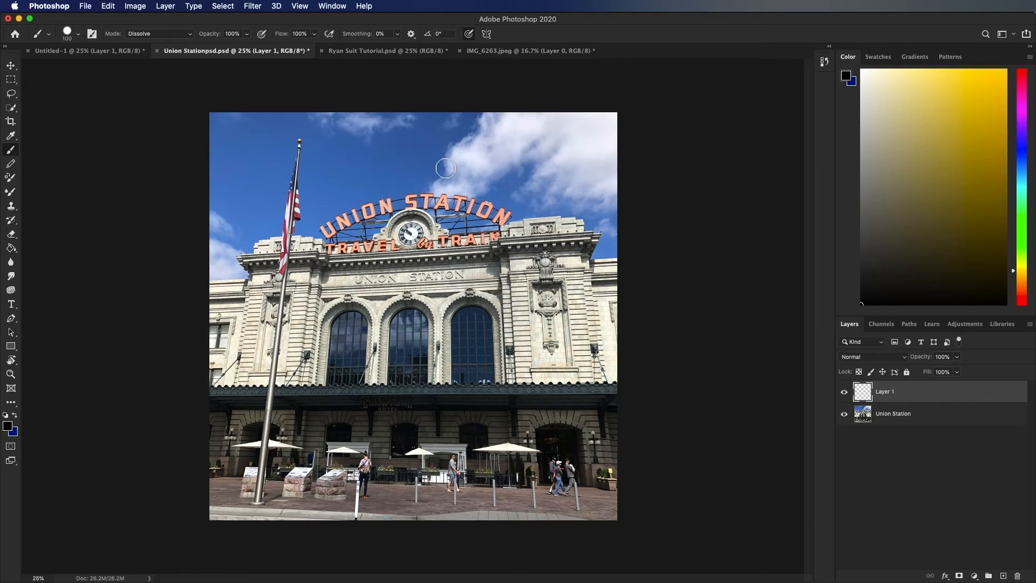
- Try moving the Union Station layer with the Move tool in the photo document and deselect the layer
key("v")
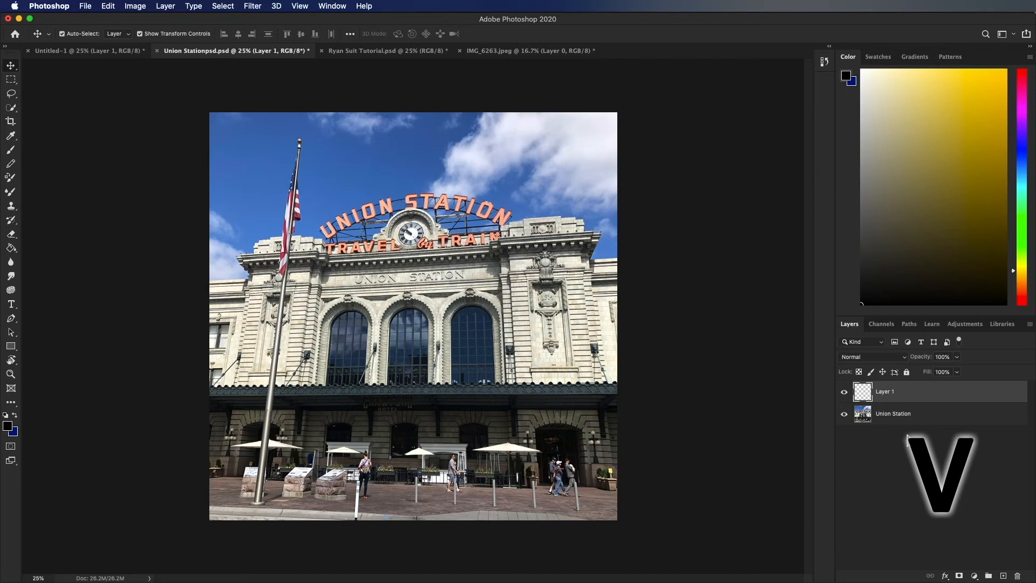
left_click(902, 417)
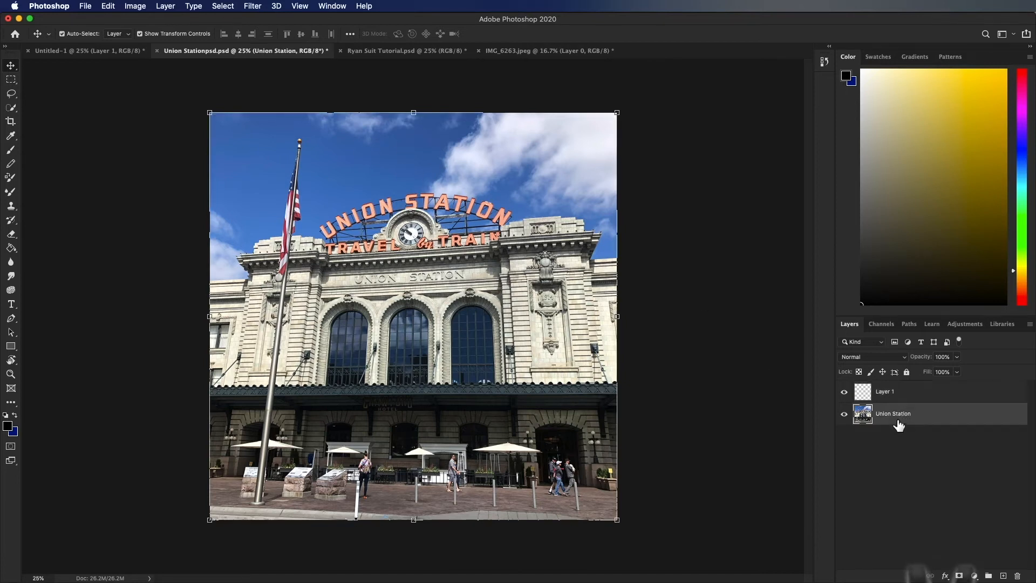
left_click_drag(577, 270, 604, 304)
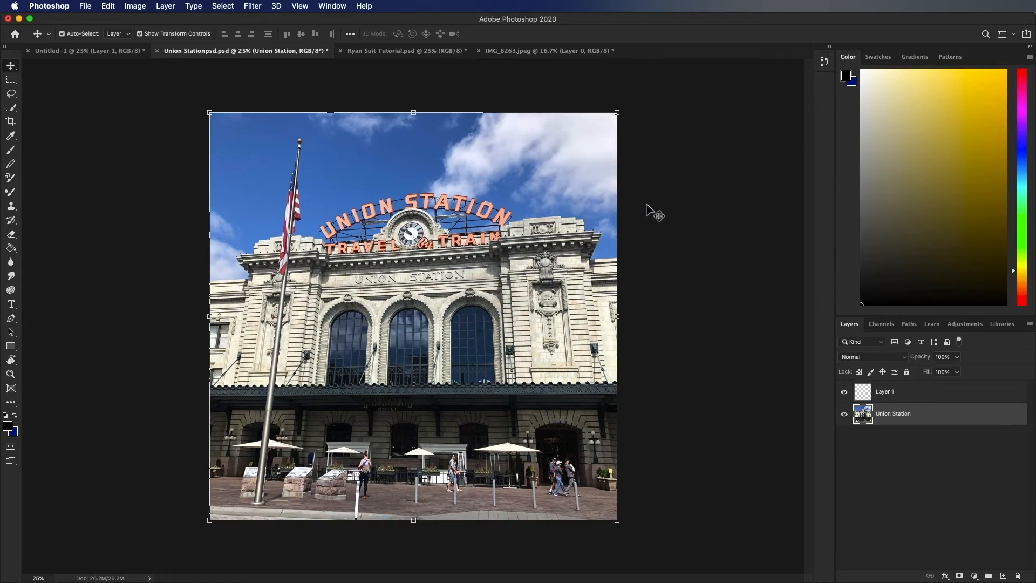
left_click(747, 296)
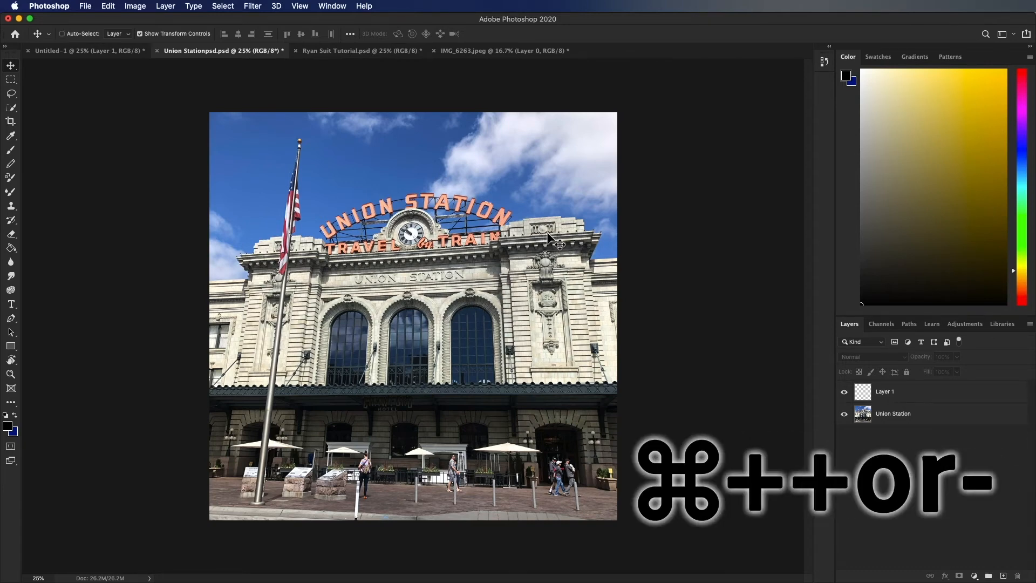
- Zoom the Union Station photo in and out repeatedly between 25% and 50%
key("super+plus")
key("super+plus")
key("super+minus")
key("super+plus")
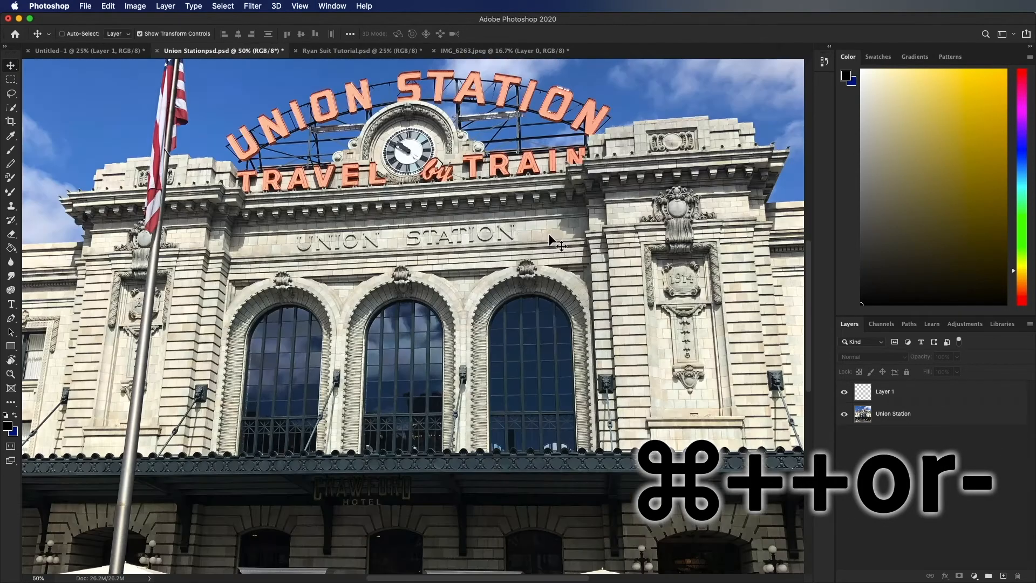
key("super+minus")
key("super+minus")
key("super+plus")
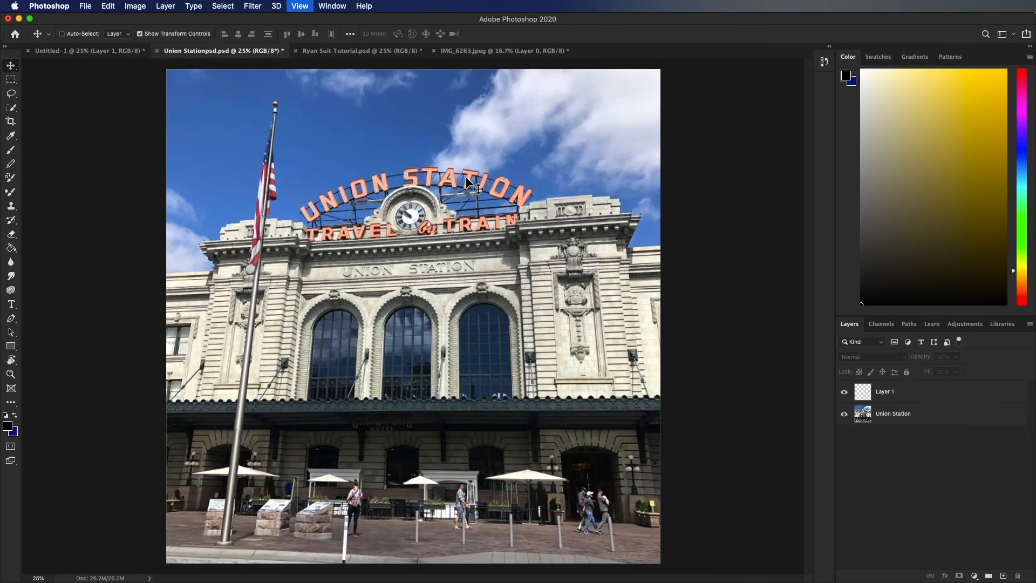
key("super+plus")
key("super+minus")
key("super+minus")
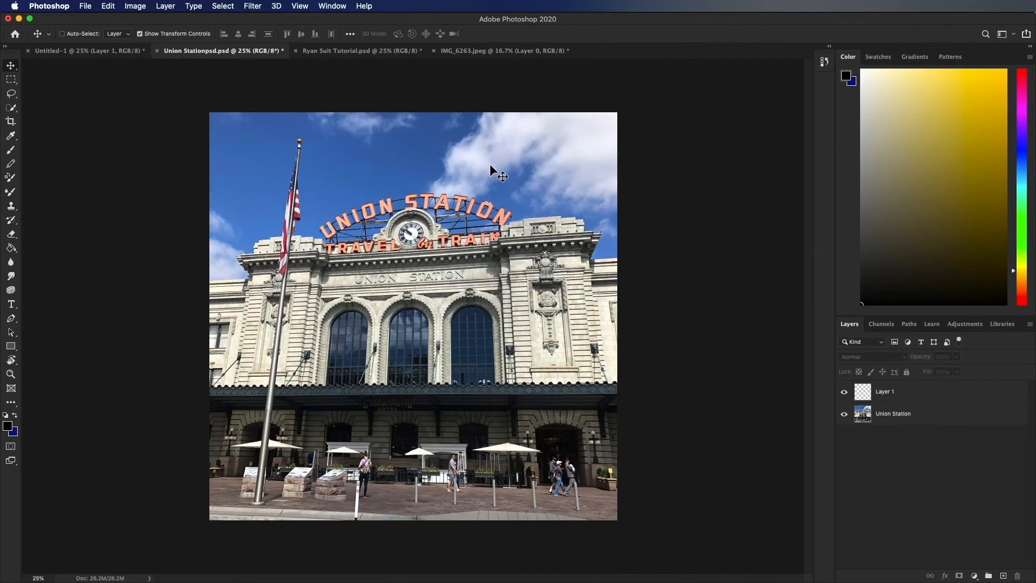
- Zoom the photo in to 50% and review the available zoom commands
key("super+plus")
key("super+plus")
left_click(305, 8)
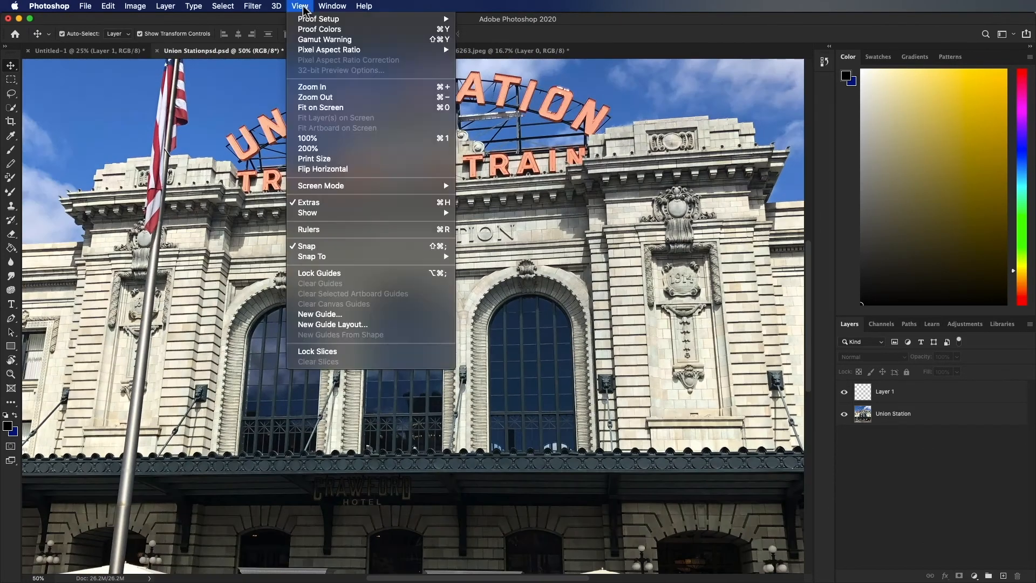
left_click(305, 8)
left_click(305, 8)
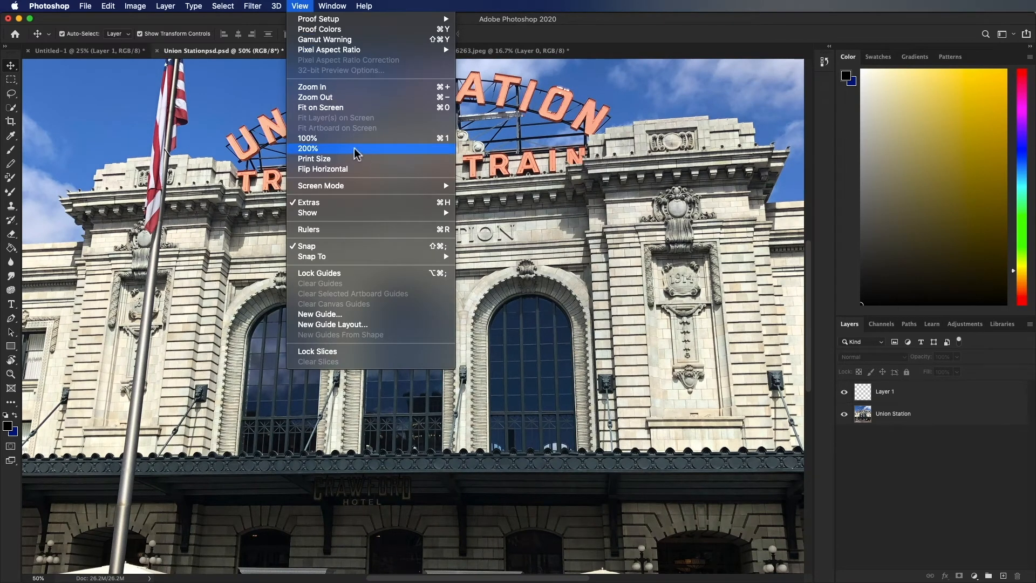
left_click(575, 195)
- Zoom the photo out and back in, ending at 100% magnification
key("super+plus")
key("super+minus")
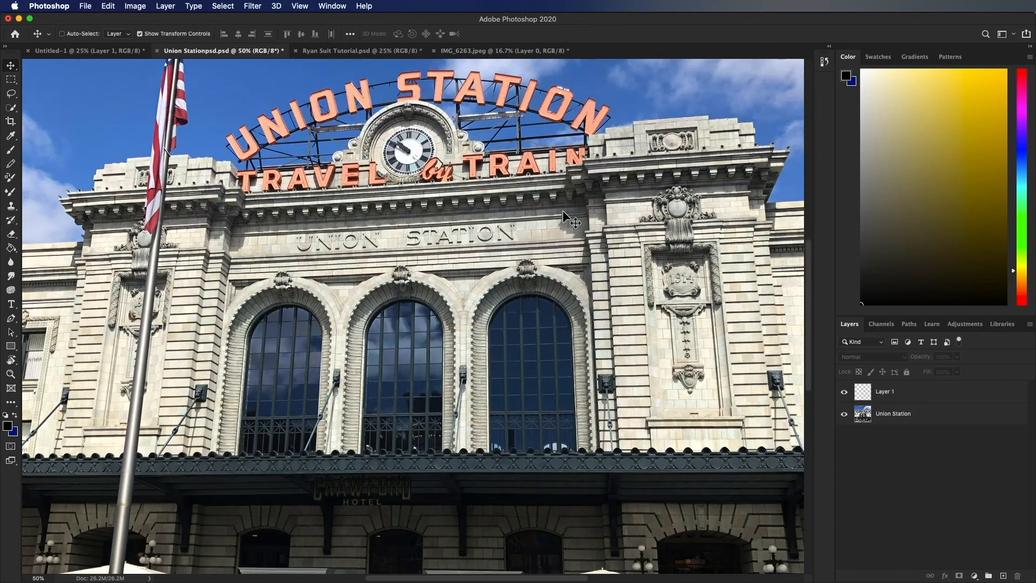
key("super+minus")
key("super+minus")
key("super+plus")
key("super+plus")
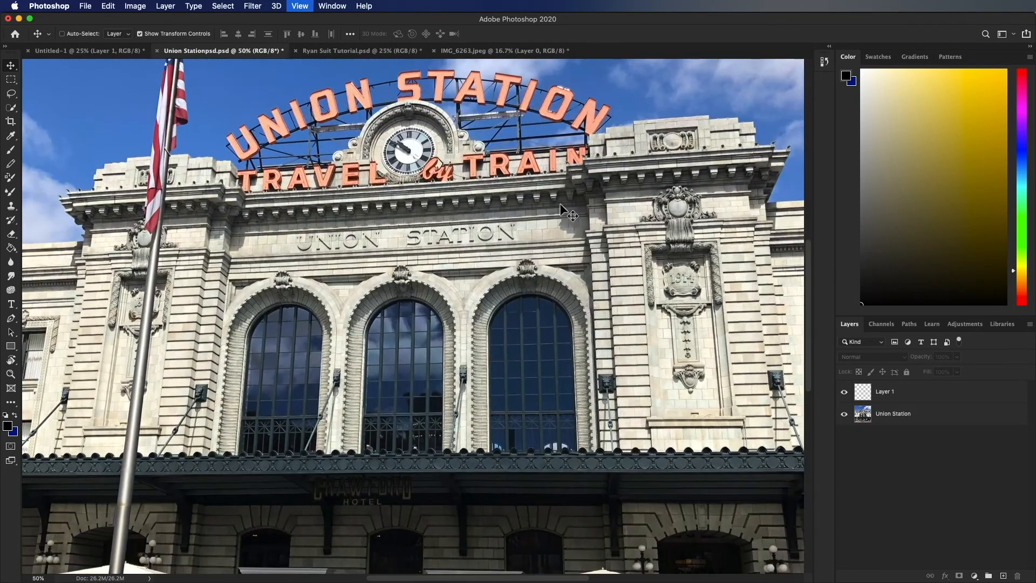
key("super+plus")
key("super+plus")
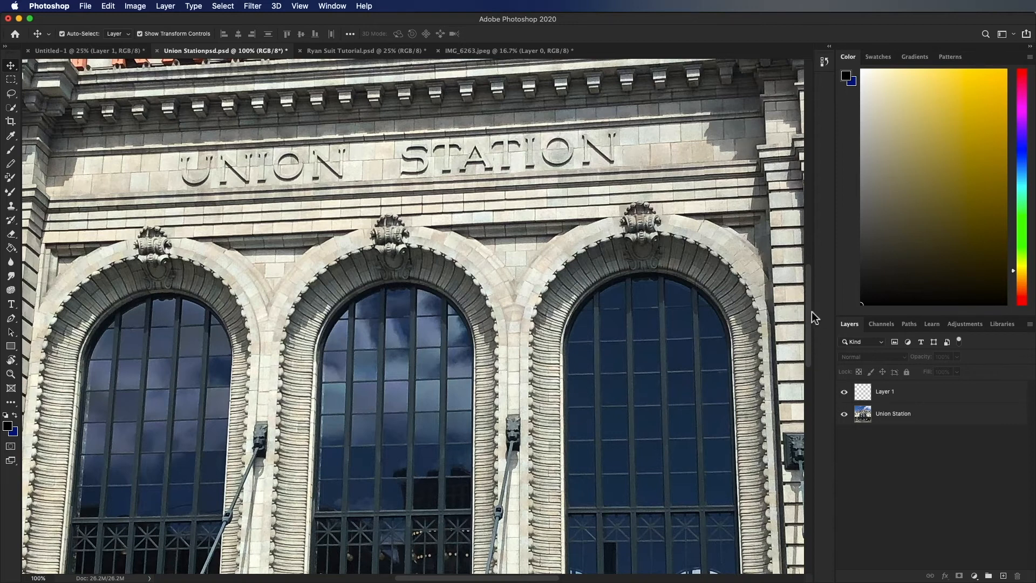
- Pan the magnified photo up to the rooftop sign, across it, and back down to the arched windows
mouse_move(808, 311)
left_mouse_down()
mouse_move(811, 329)
mouse_move(815, 311)
left_mouse_up()
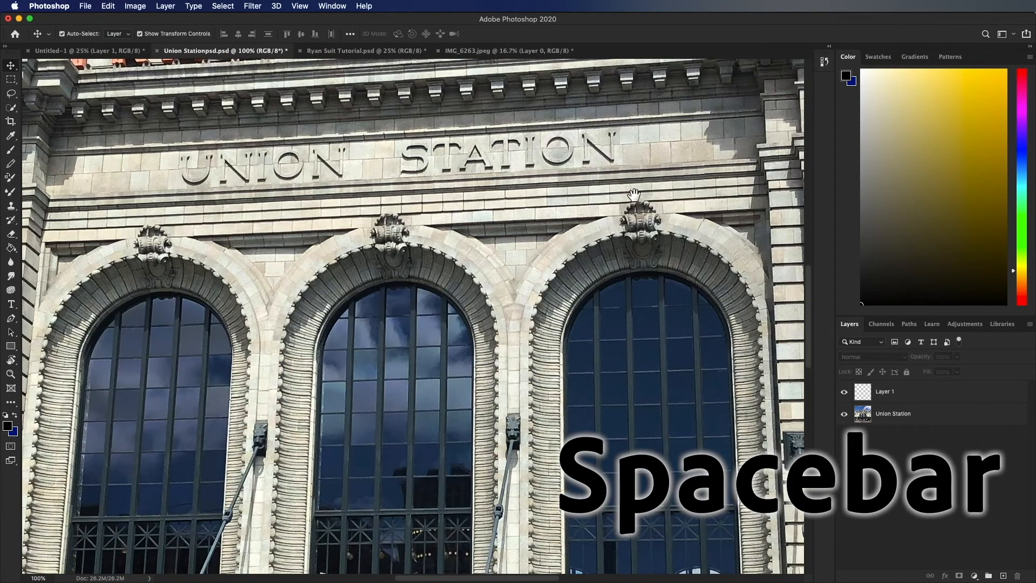
left_click_drag(625, 196, 612, 359)
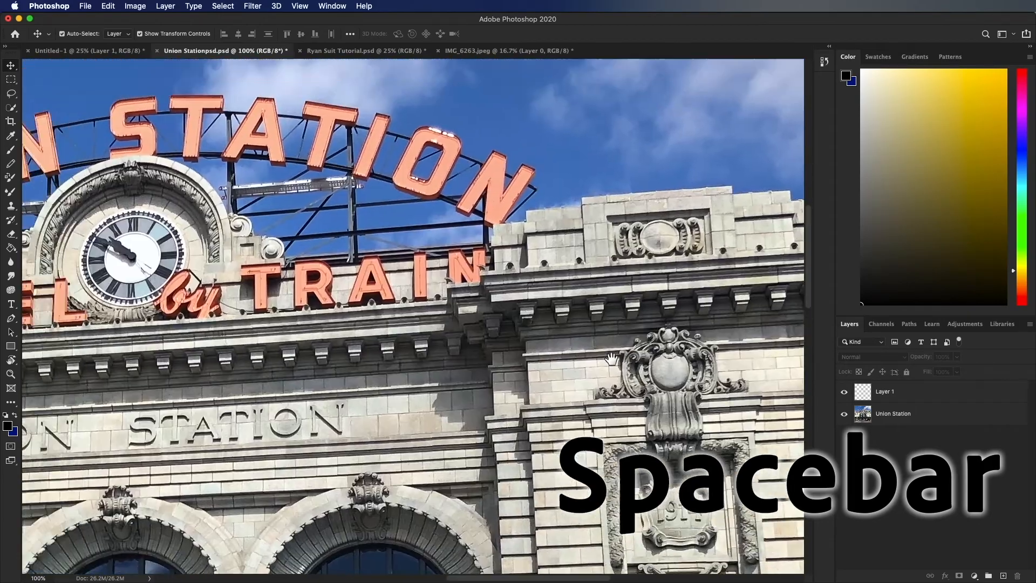
left_click_drag(317, 248, 766, 229)
left_click_drag(479, 254, 566, 296)
scroll(585, 318, "down", 15)
- Use the Hand tool to shift the view slightly around the arched windows
key("h")
key("h")
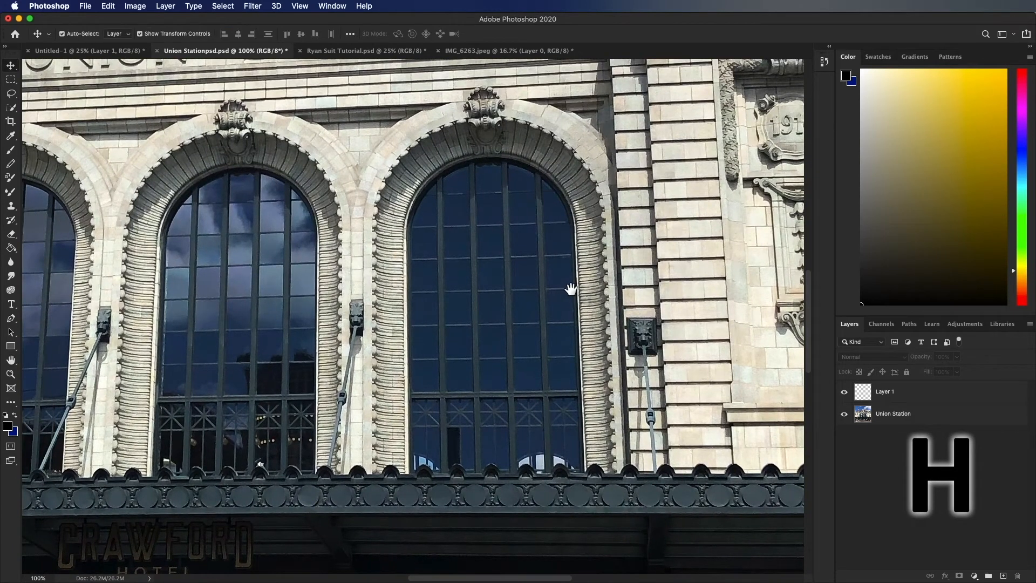
left_click_drag(497, 257, 541, 286)
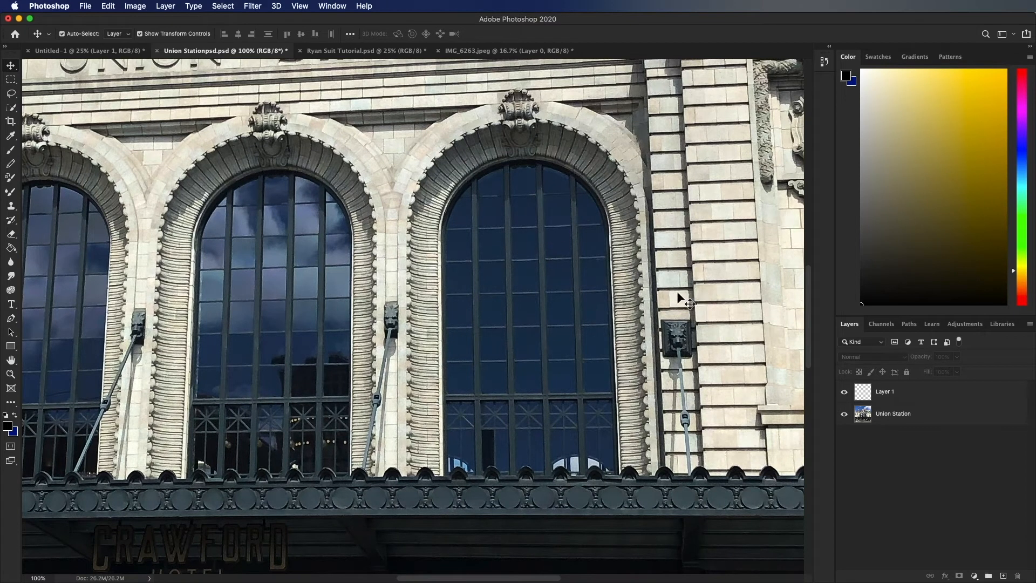
- Scrub with the Zoom tool over the arched windows to zoom the view out
key("z")
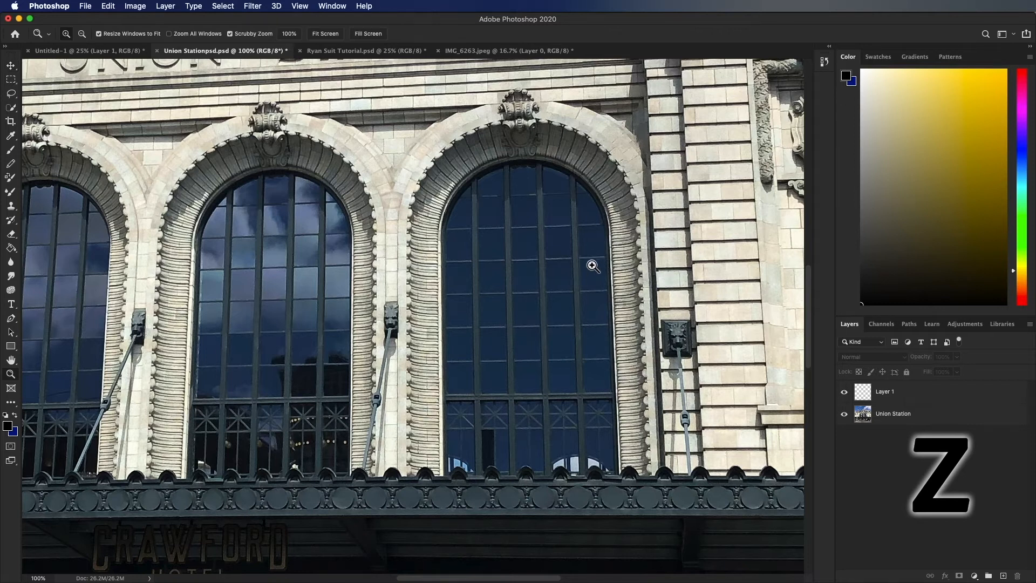
left_click_drag(587, 249, 542, 228)
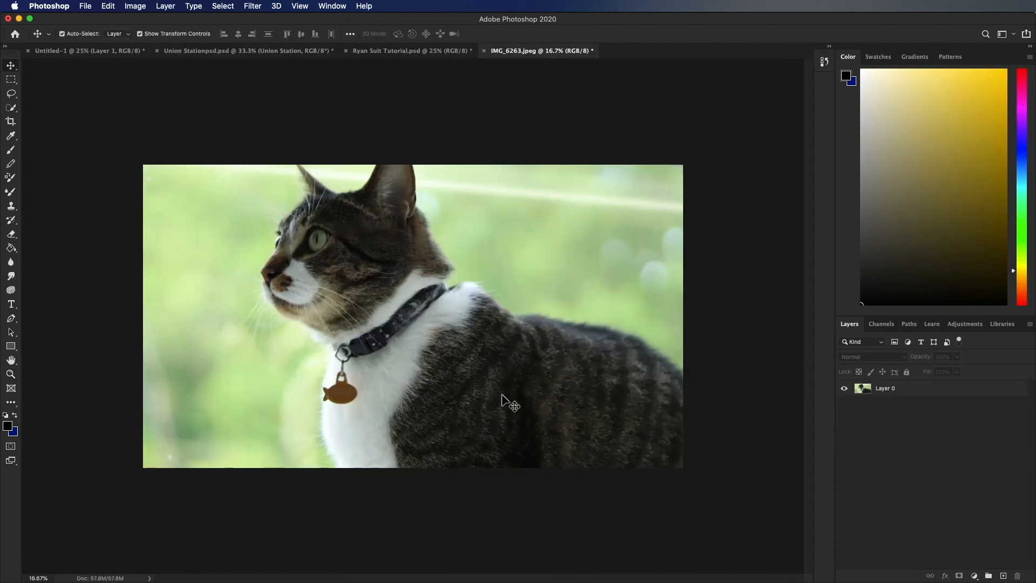
- Crop the cat photo inward from both its right and left edges and apply the crop
key("c")
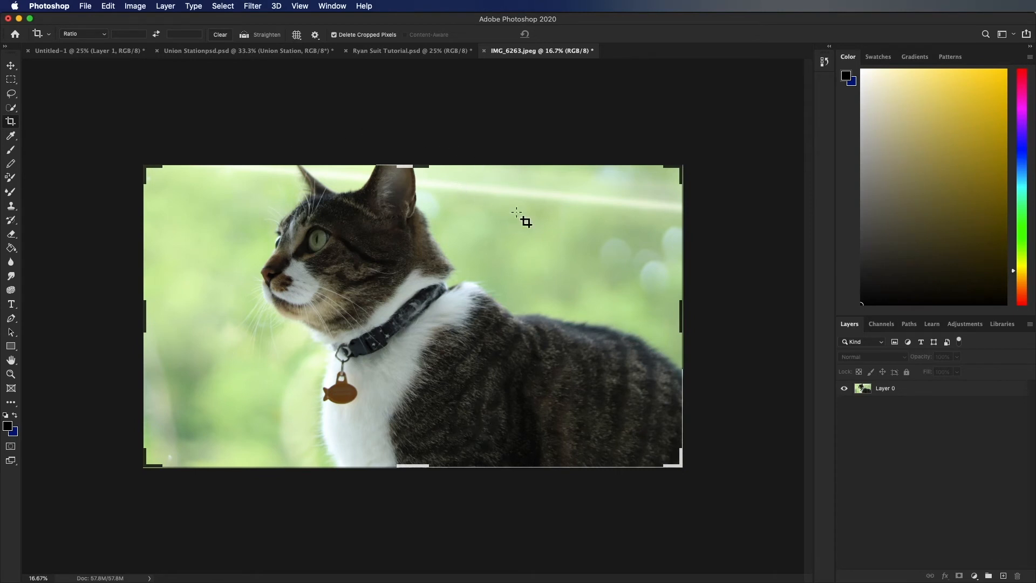
left_click_drag(686, 316, 588, 316)
left_click_drag(243, 319, 287, 313)
key("Return")
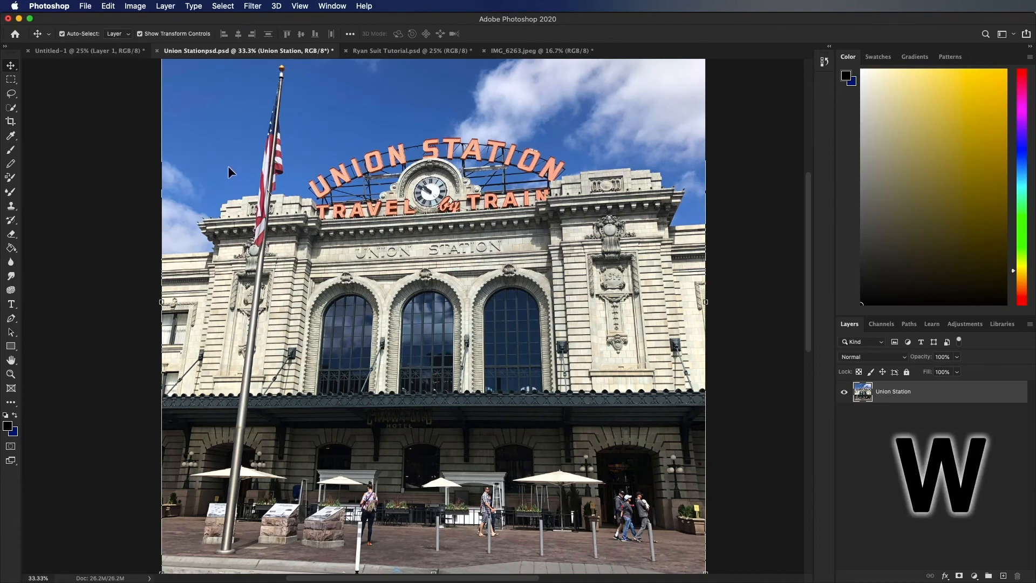
- Quick-select the blue sky above the station sign in Union Stationpsd.psd and refine the selection beside the flagpole
key("w")
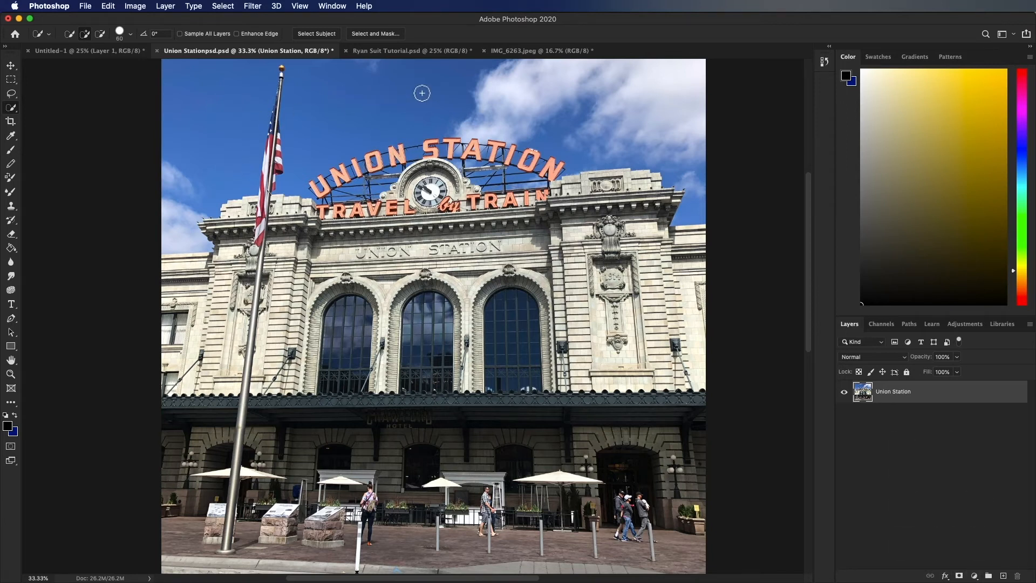
left_click_drag(422, 89, 390, 99)
key("alt")
key("alt")
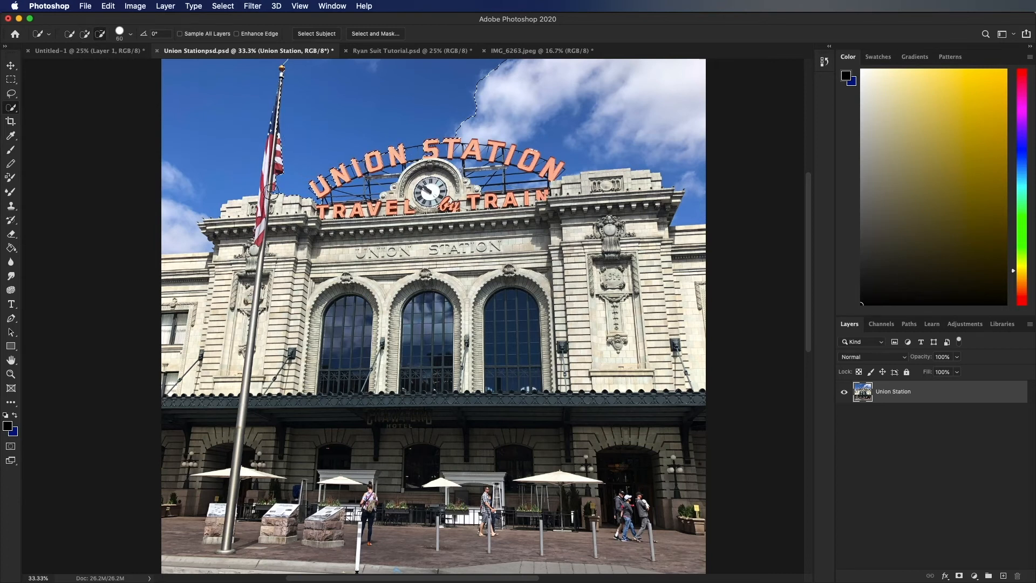
mouse_move(280, 191)
left_mouse_down()
mouse_move(291, 127)
mouse_move(282, 68)
left_mouse_up()
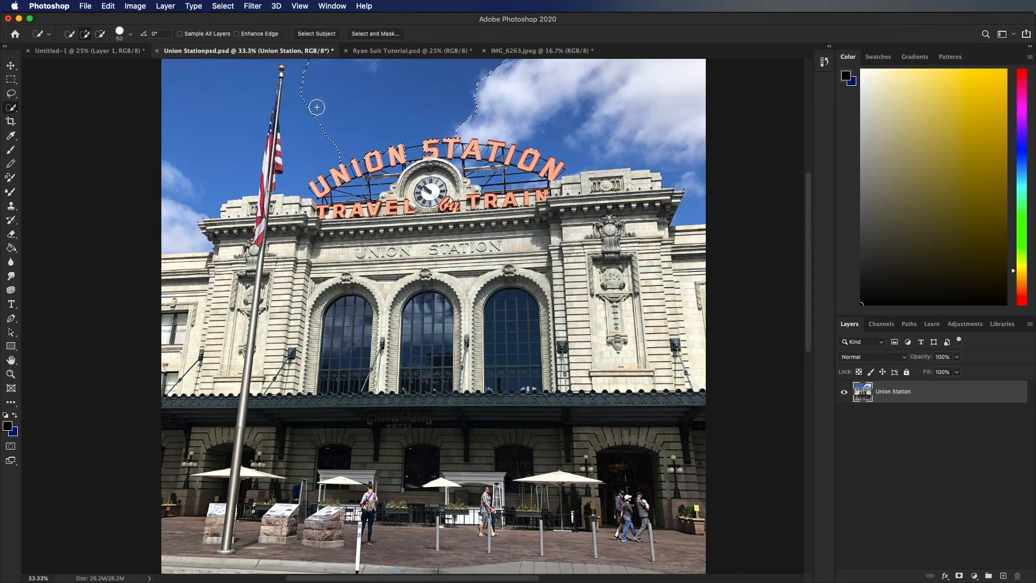
mouse_move(309, 105)
left_mouse_down()
mouse_move(313, 142)
mouse_move(304, 96)
mouse_move(305, 121)
mouse_move(316, 108)
mouse_move(345, 112)
left_mouse_up()
- Add a new layer and enter the text DENVER in a text box over the sky and rooftop sign
key("super+j")
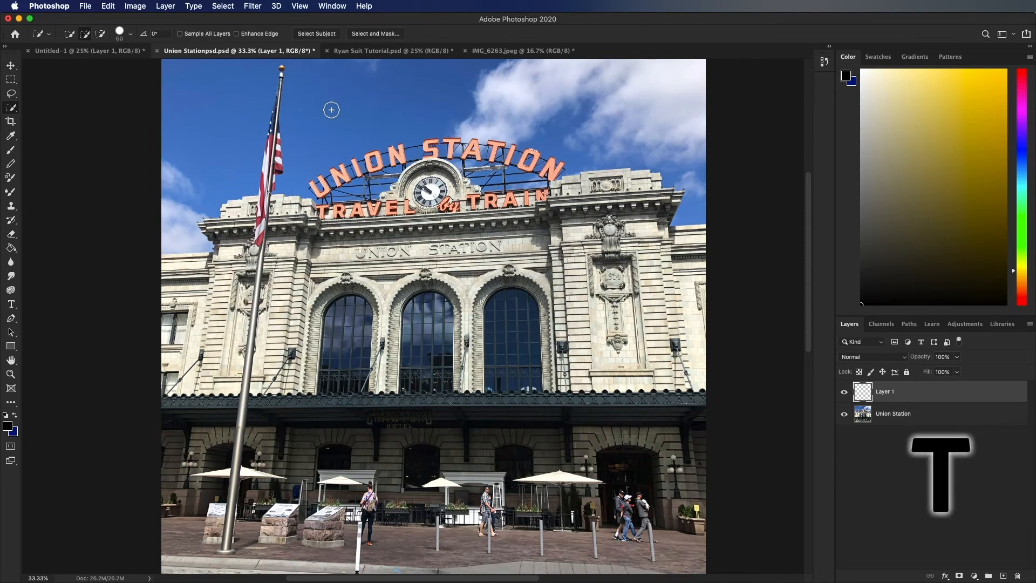
key("t")
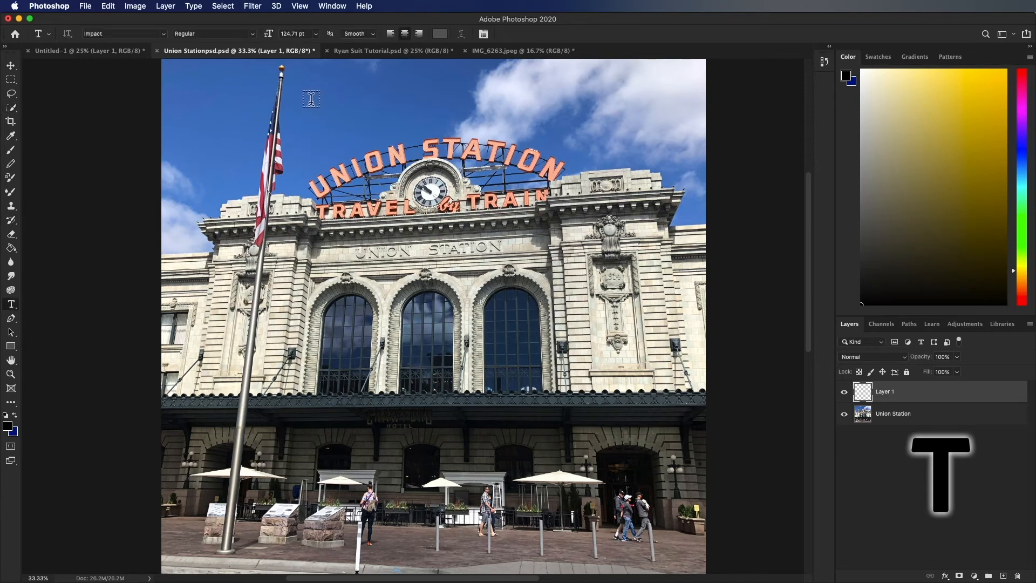
left_click_drag(304, 97, 654, 255)
type("DENVER")
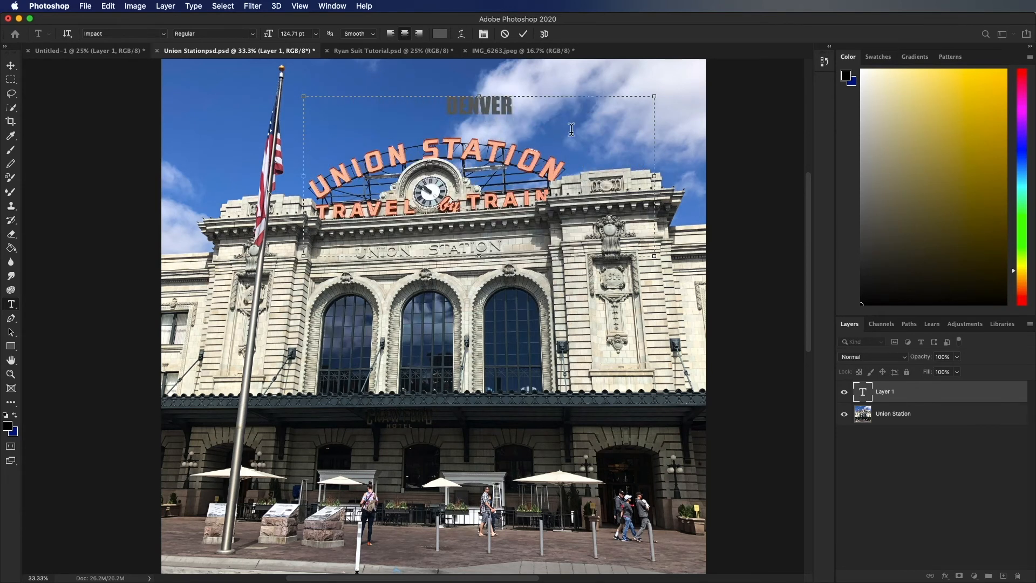
- Select the DENVER text and examine its font, style, leading and paragraph formatting options
left_click_drag(571, 130, 353, 110)
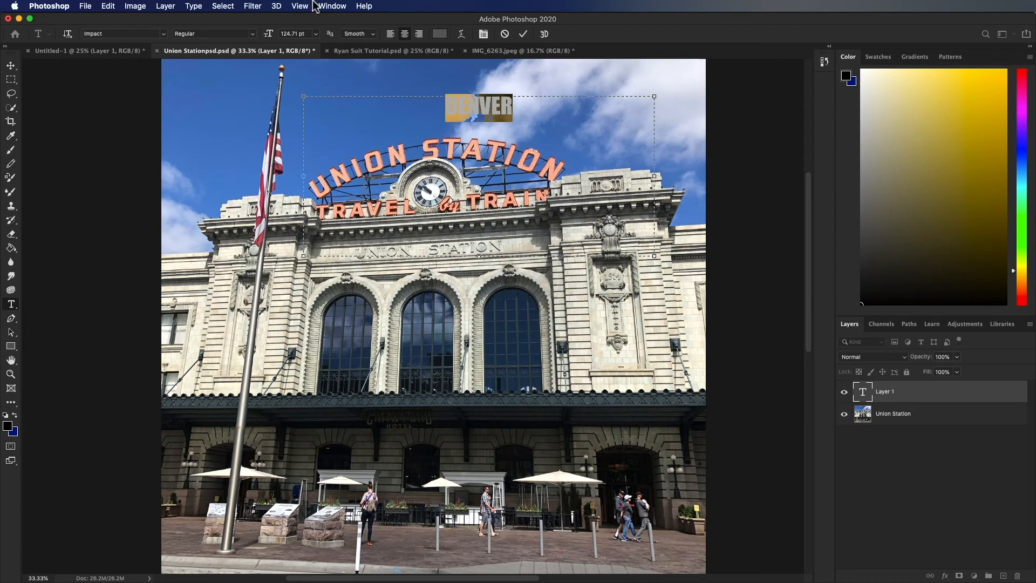
left_click(331, 6)
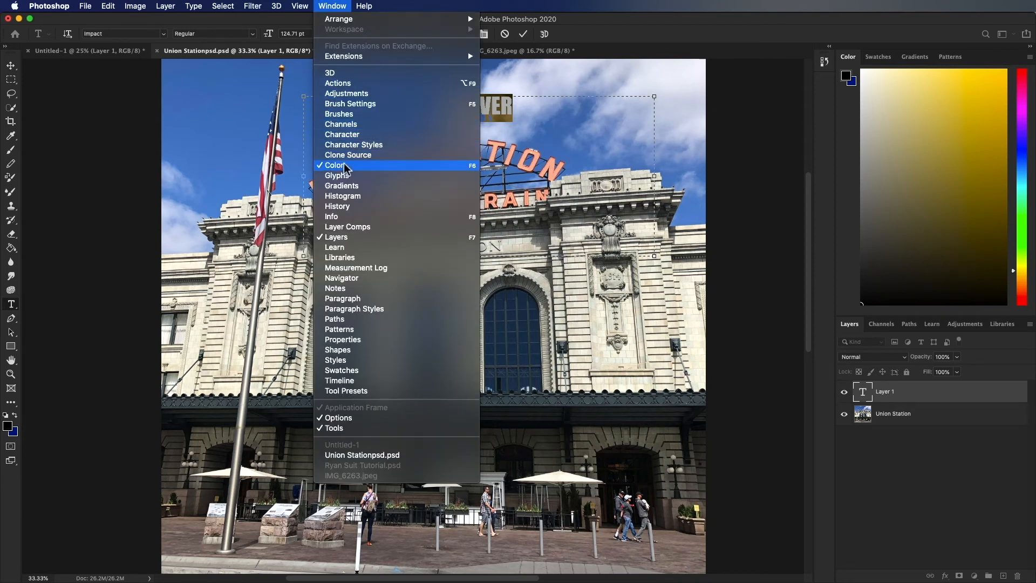
left_click(360, 135)
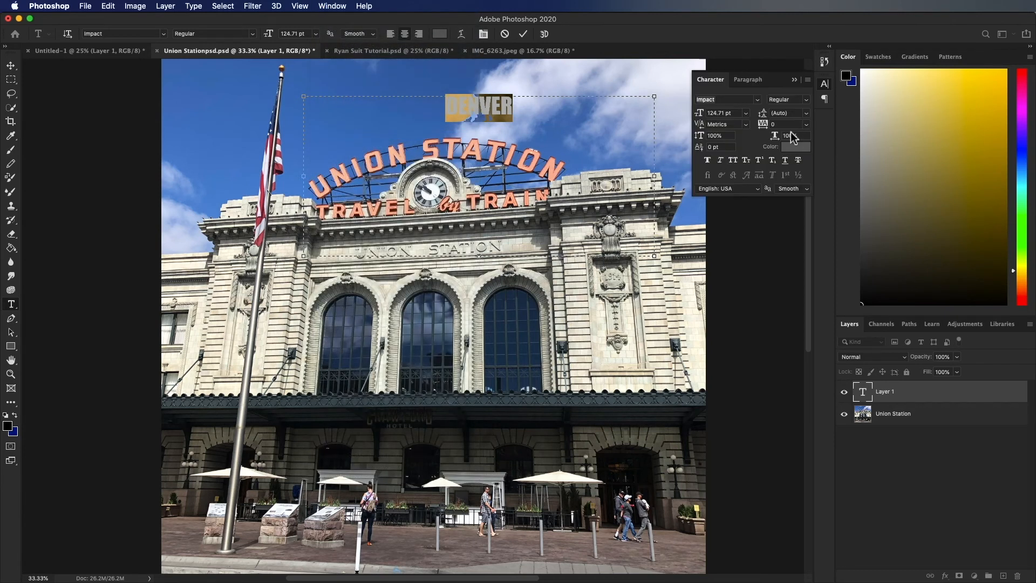
left_click(758, 101)
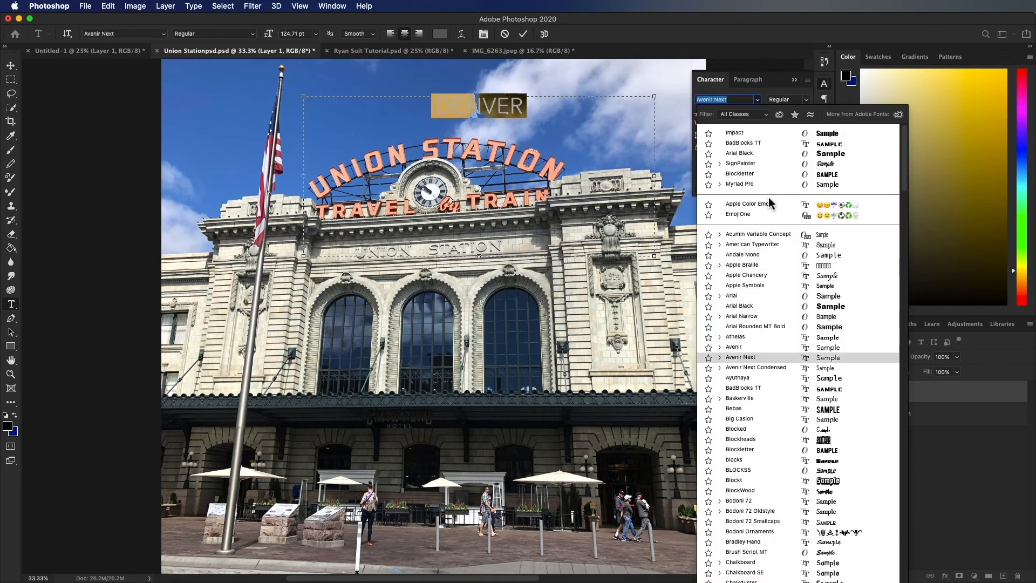
left_click(748, 80)
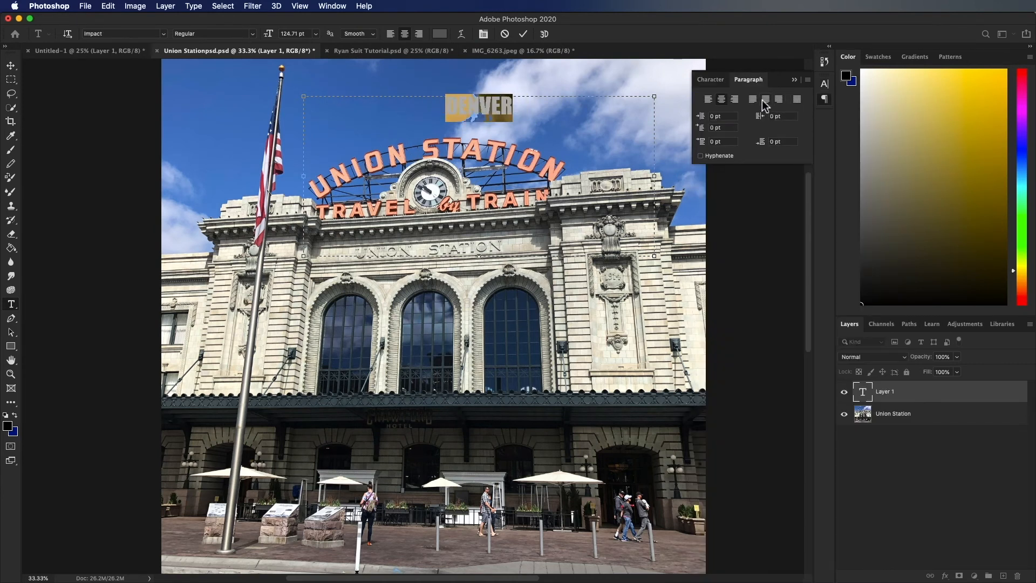
left_click(721, 81)
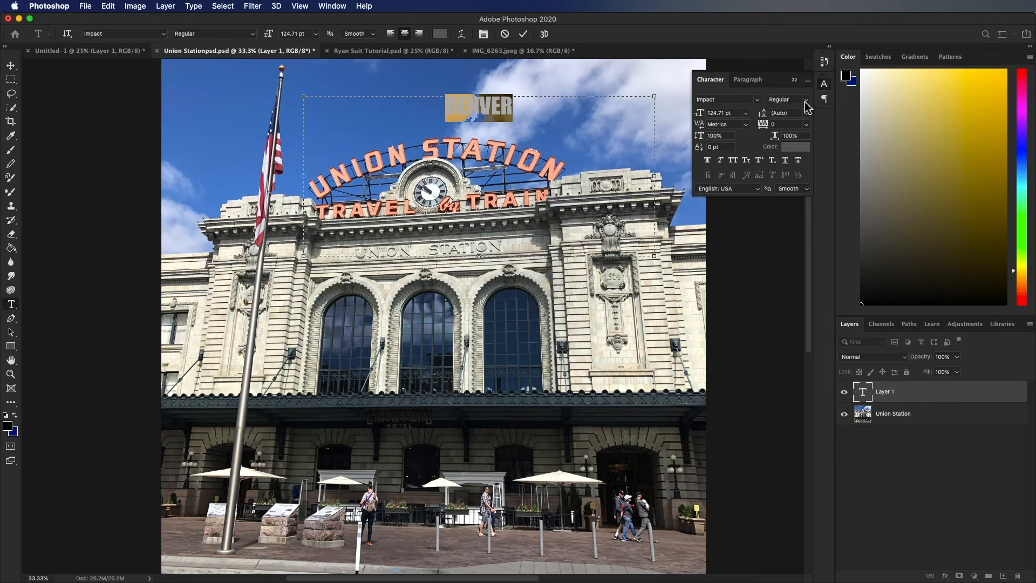
left_click(806, 101)
left_click(804, 111)
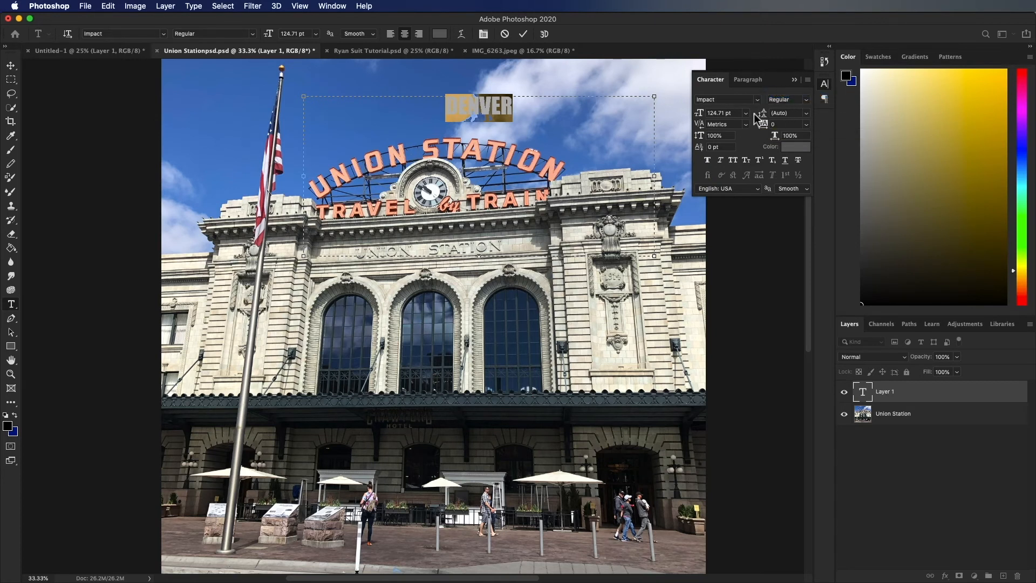
- Apply faux bold to the DENVER text and commit the text edit
left_click(708, 161)
left_click(568, 117)
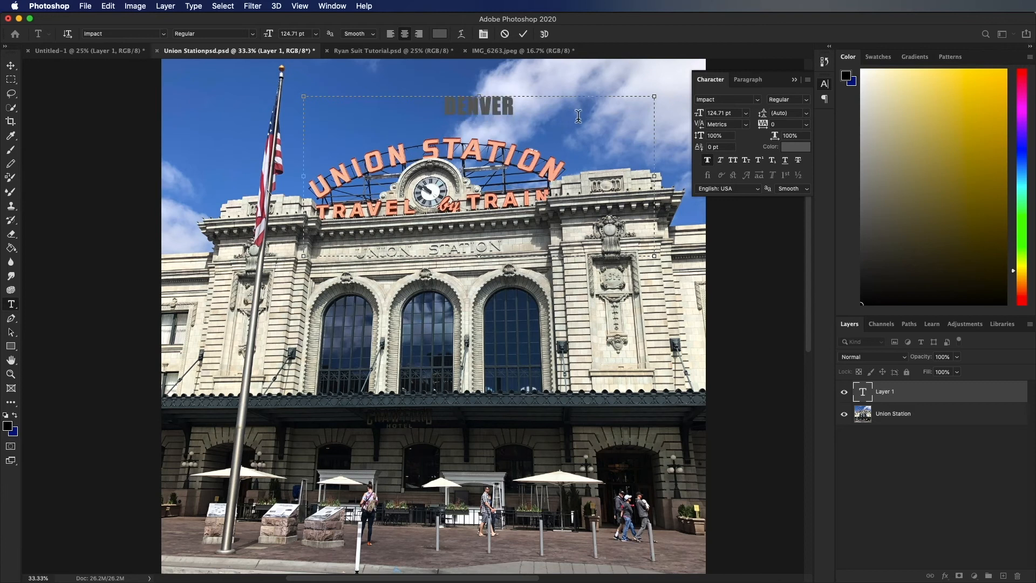
key("super+Return")
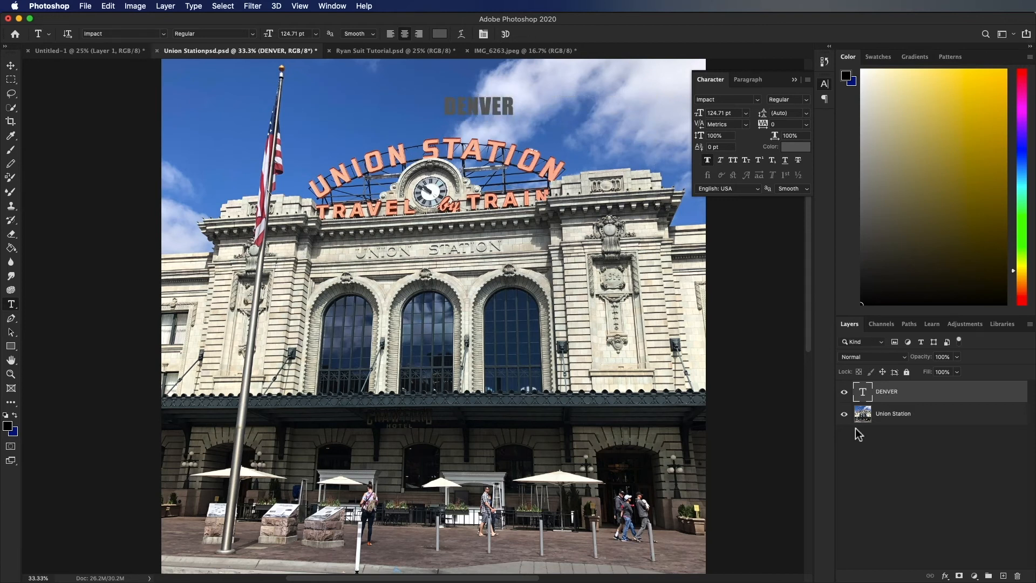
key("v")
- Switch to Ryan Suit Tutorial.psd and sample the blue of the character's tie with the Eyedropper
key("ctrl+Tab")
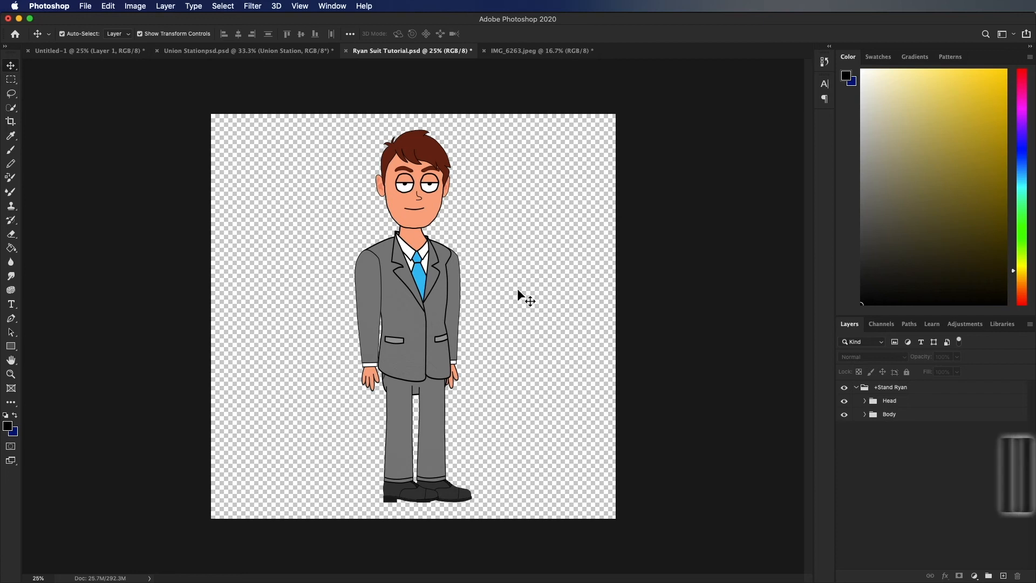
key("i")
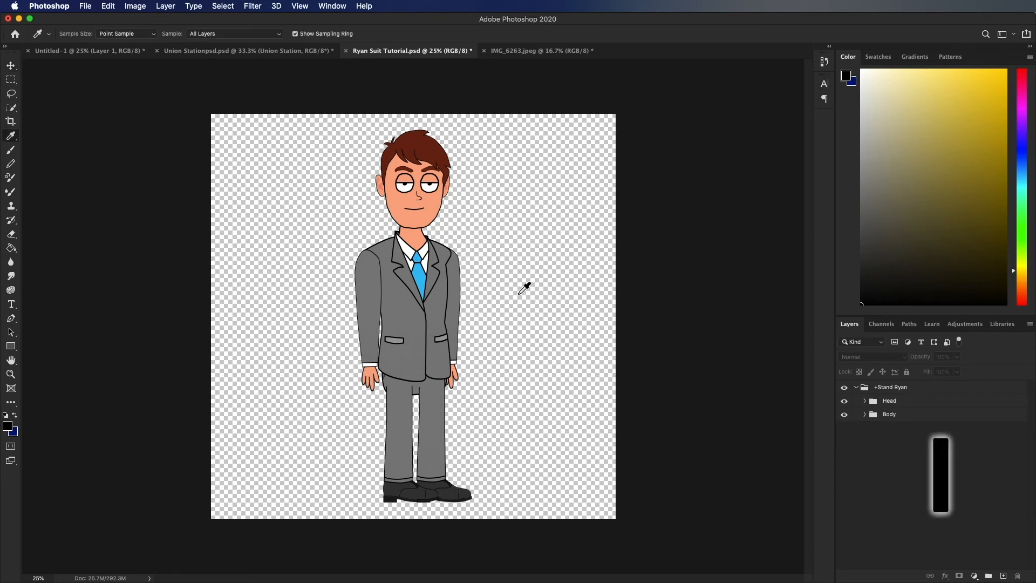
left_click(425, 275)
left_click_drag(424, 277, 426, 275)
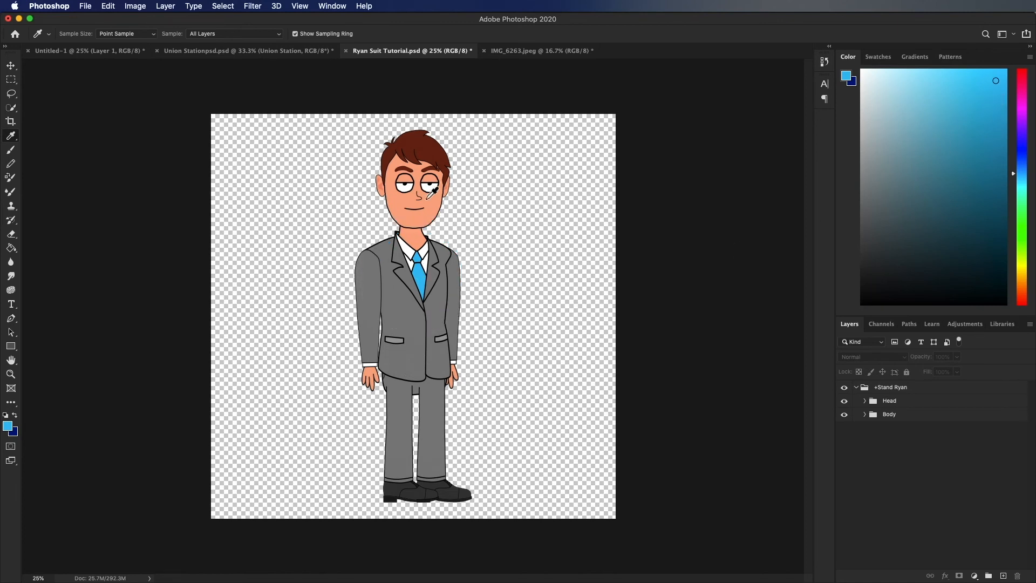
left_click_drag(426, 275, 429, 272)
- Sample the suit's grey, the face's skin tone and the hair's brown, and view the recently used swatches
left_click(451, 254)
left_click(420, 221)
left_click_drag(429, 153, 429, 153)
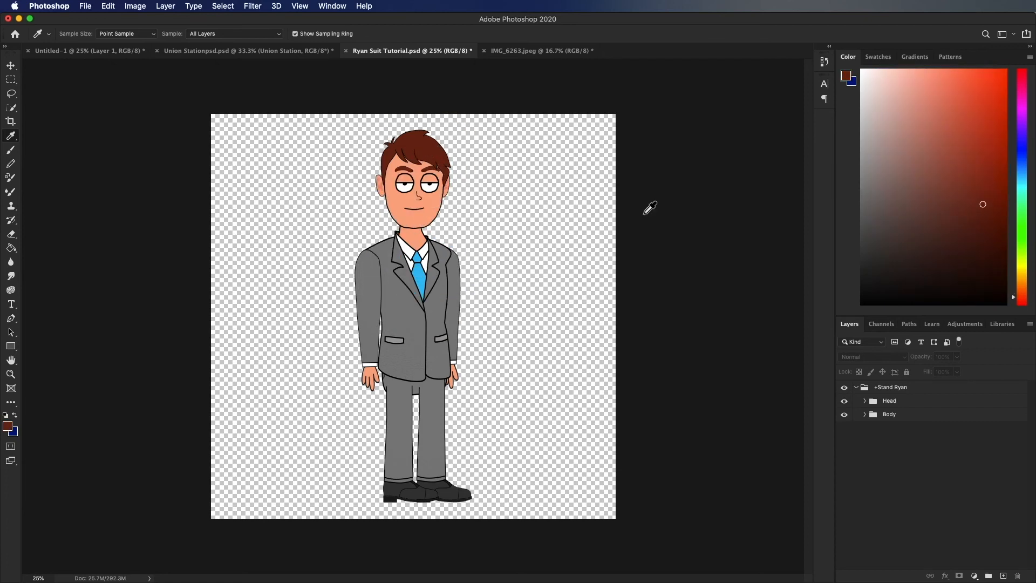
left_click(880, 57)
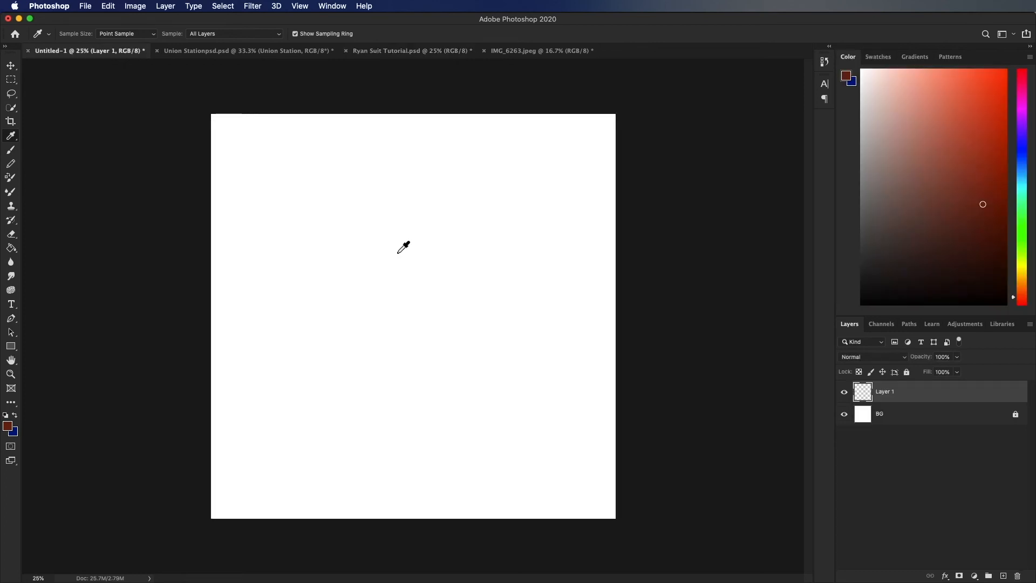
key("v")
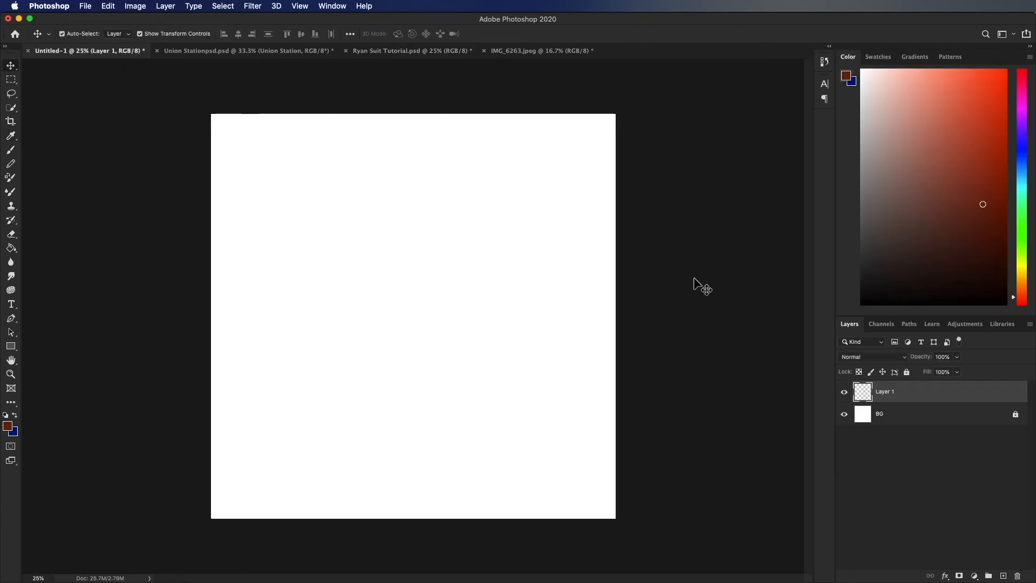
- Choose a teal foreground colour and fill Layer 1 of Untitled-1 with the Paint Bucket
key("g")
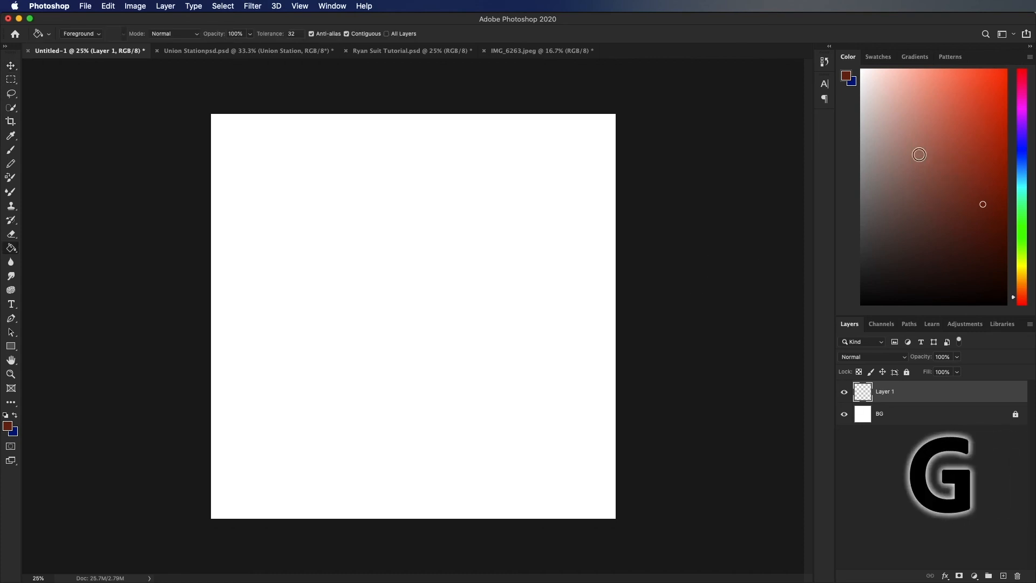
left_click_drag(965, 173, 1008, 137)
mouse_move(1025, 186)
left_mouse_down()
mouse_move(1021, 150)
mouse_move(1024, 186)
left_mouse_up()
mouse_move(973, 145)
left_mouse_down()
mouse_move(973, 111)
mouse_move(977, 120)
left_mouse_up()
left_click(422, 375)
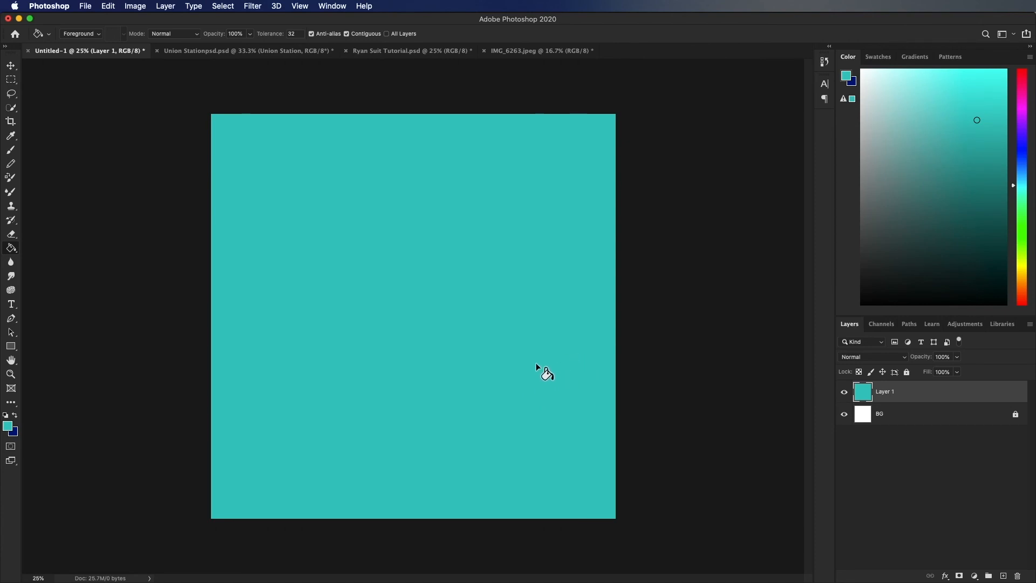
- Sample the character's skin tone from Ryan Suit Tutorial.psd and refill Layer 1 of Untitled-1 with it
key("i")
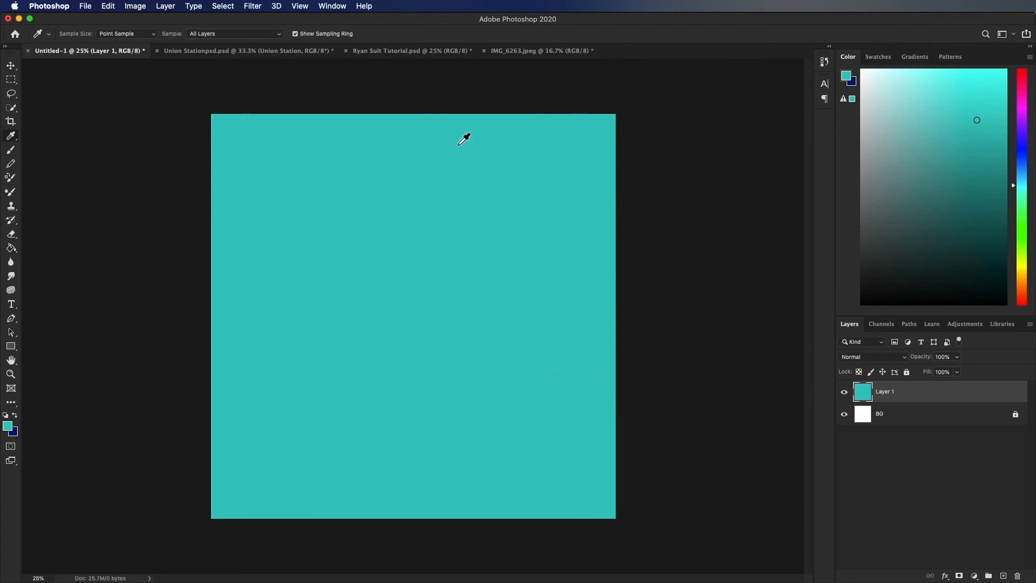
left_click(389, 51)
left_click(416, 217)
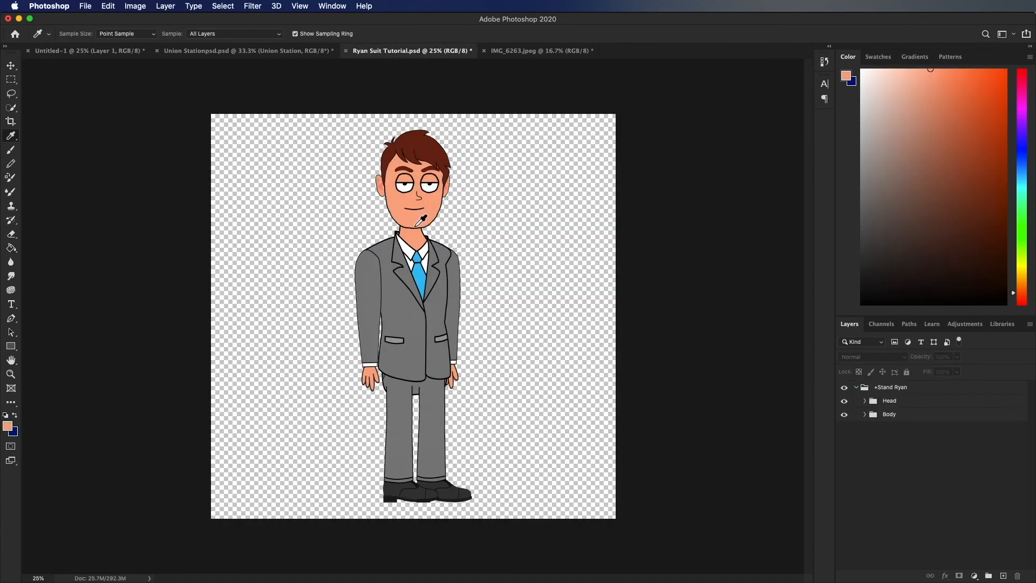
left_click(416, 221)
left_click(54, 51)
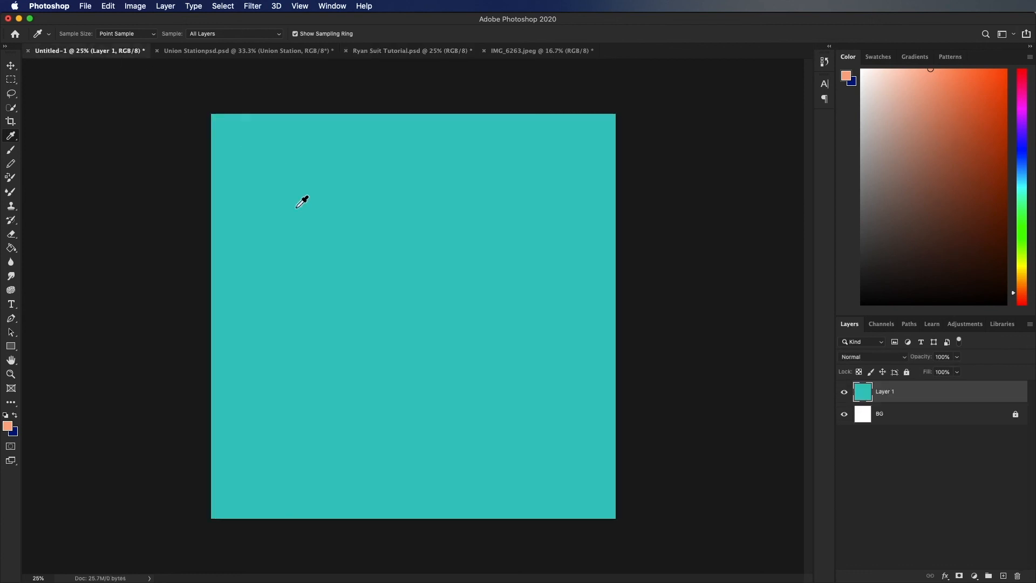
key("g")
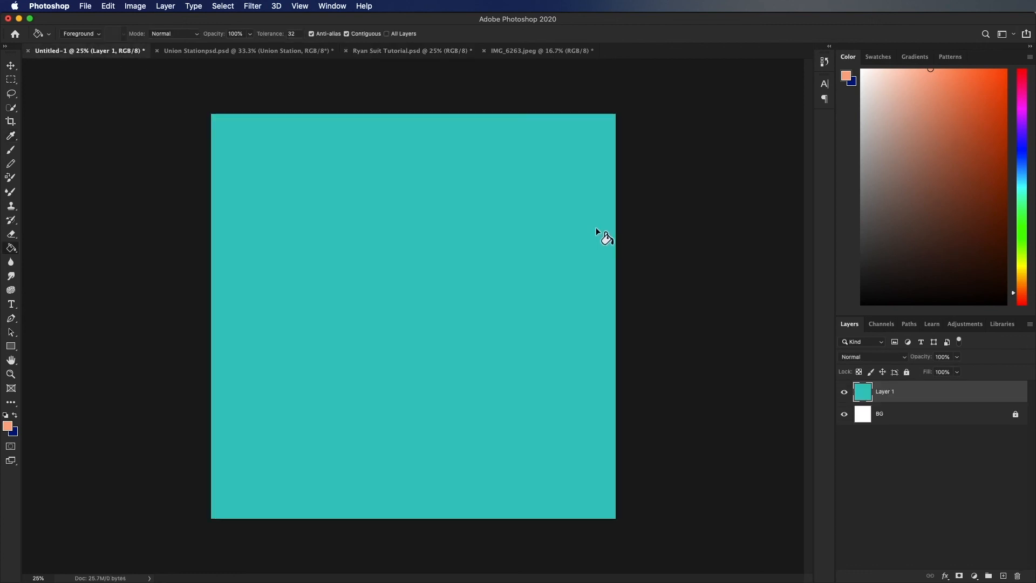
left_click(488, 328)
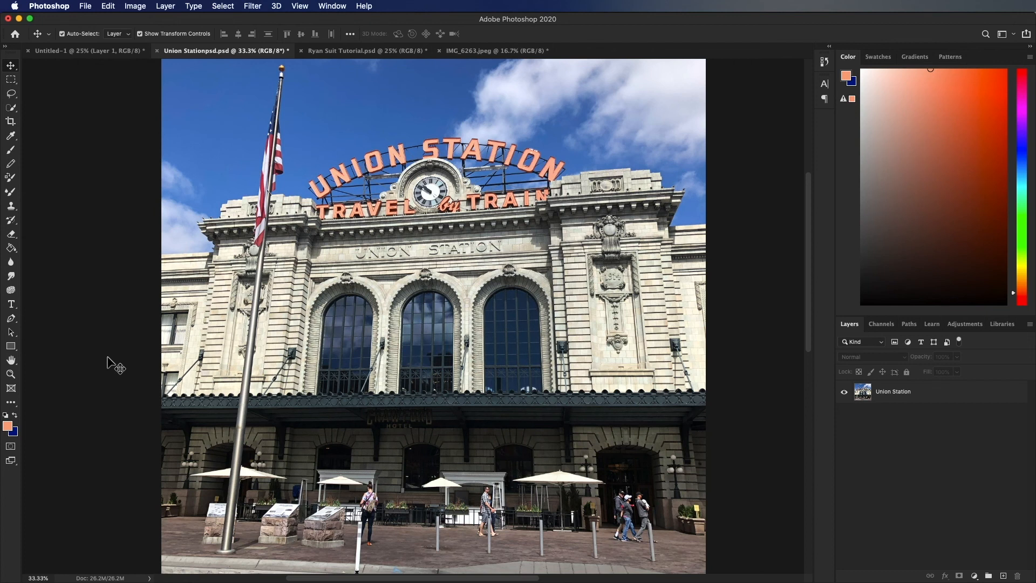
- Show the rulers on the Union Station photo and place a horizontal guide along the canopy's lower edge
key("super+r")
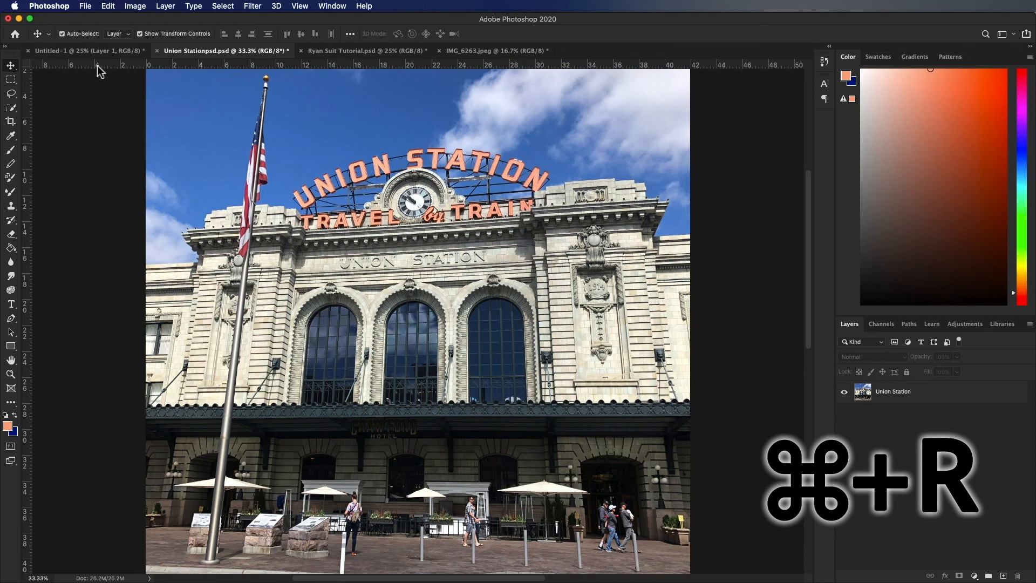
left_click_drag(100, 66, 117, 418)
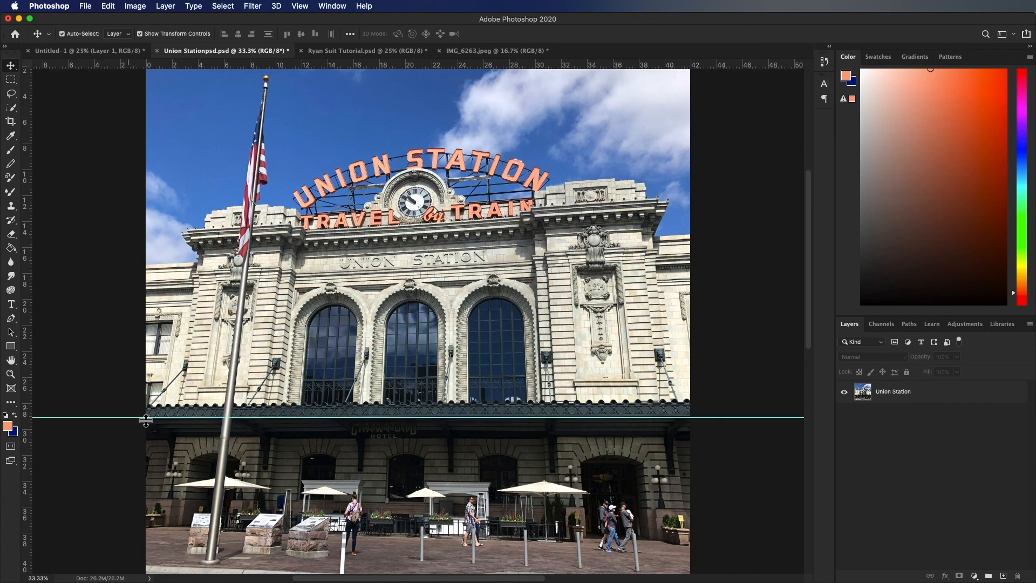
- Select the Union Station layer and rotate it slightly from the photo's lower-right corner against the guide
left_click(879, 401)
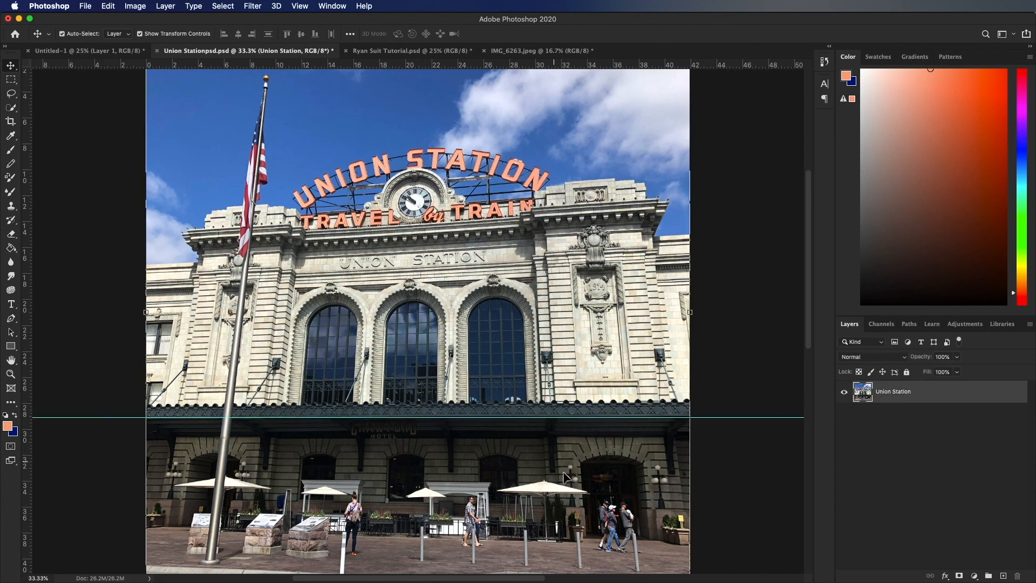
key("super+plus")
scroll(577, 439, "down", 10)
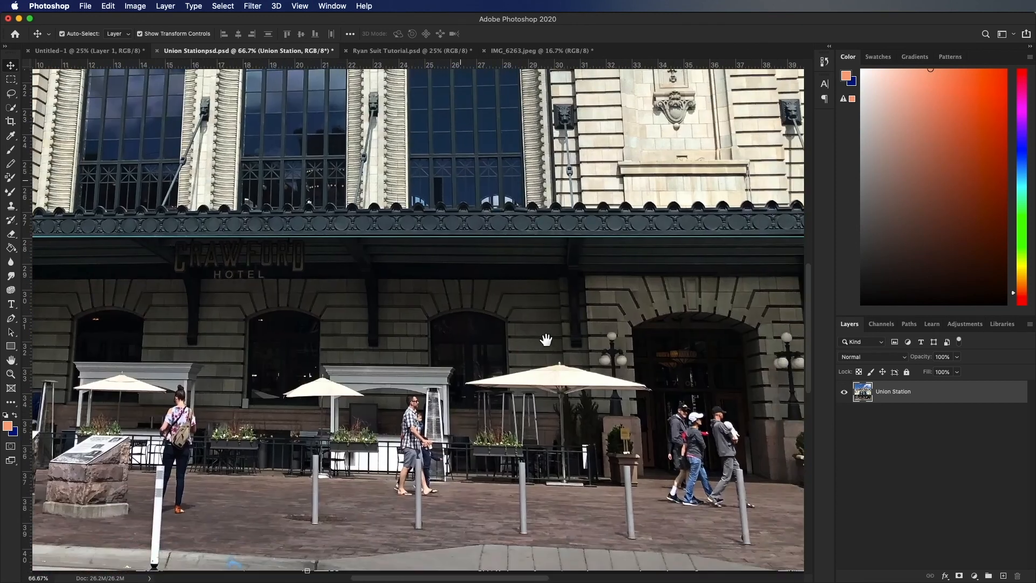
left_click_drag(545, 421, 465, 308)
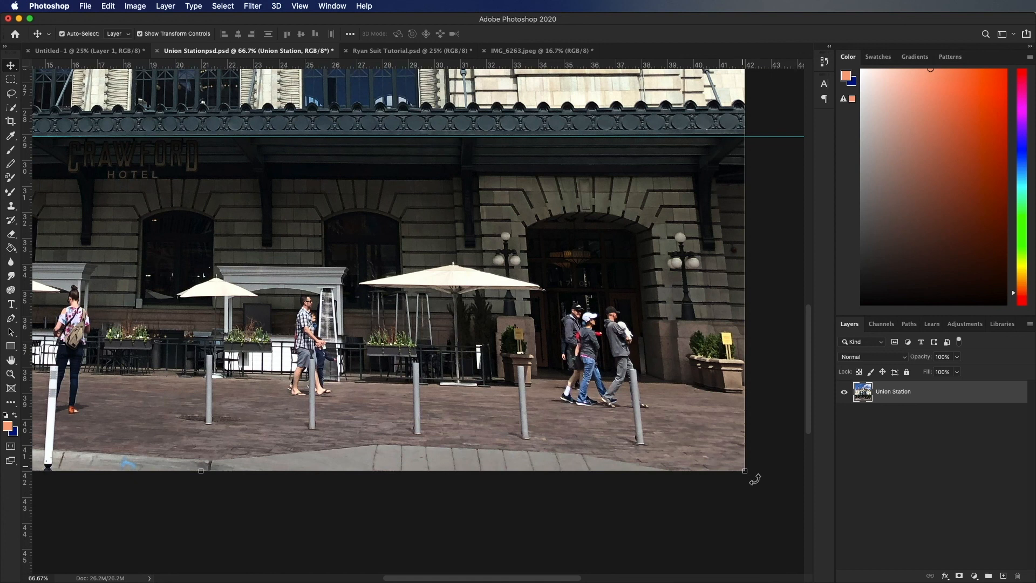
left_click_drag(755, 479, 756, 486)
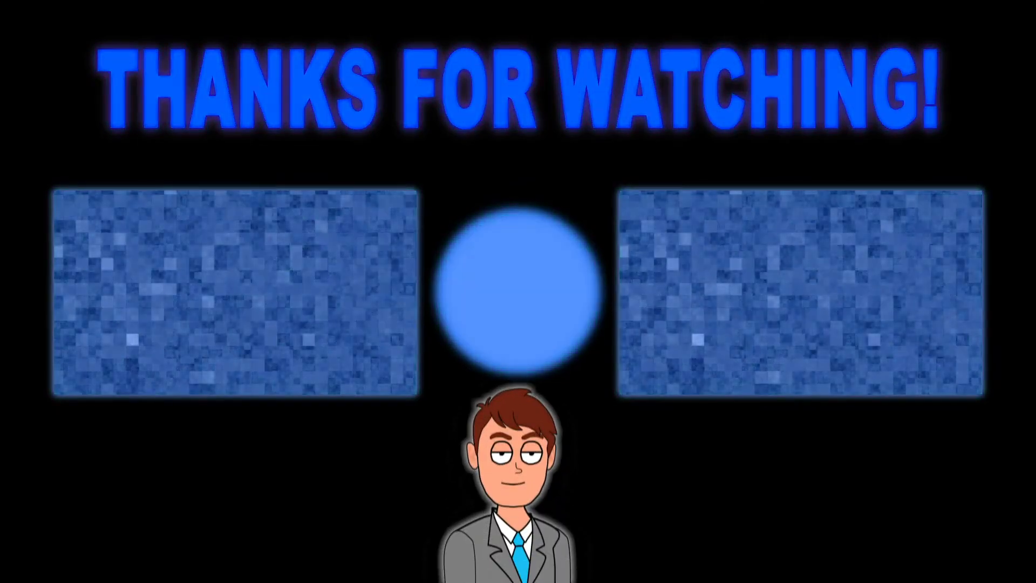